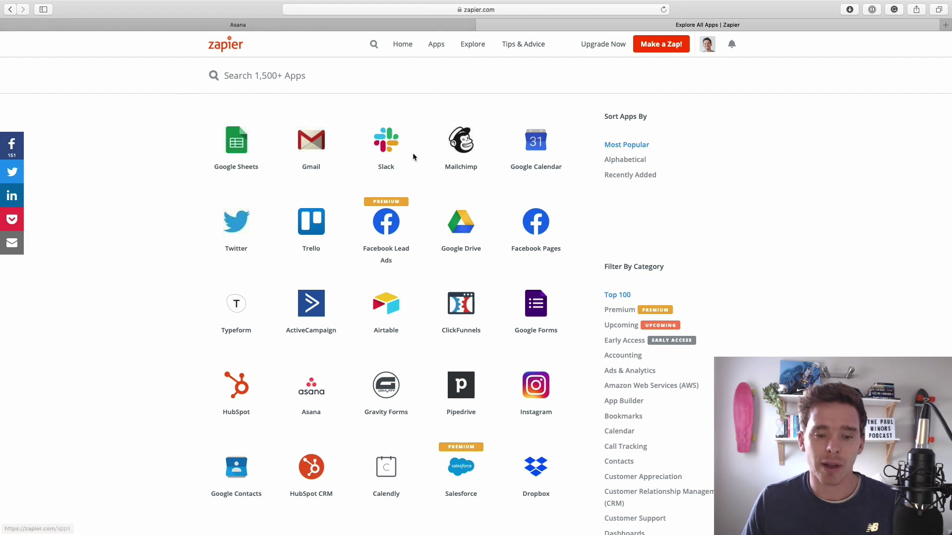
Open Gmail's integration page and browse its Triggers, Actions and Searches tabs
scroll(354, 218, "down", 5)
scroll(355, 217, "up", 5)
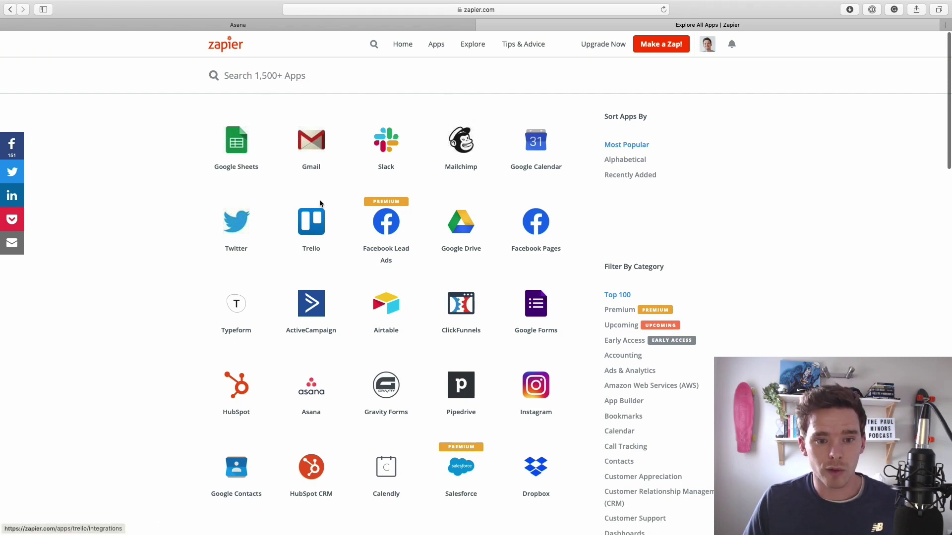
left_click(311, 148)
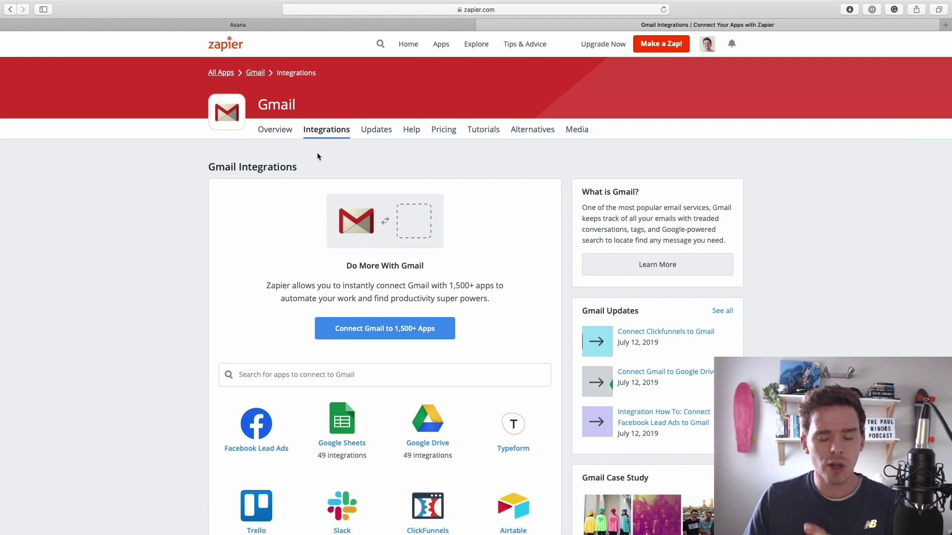
scroll(333, 167, "down", 15)
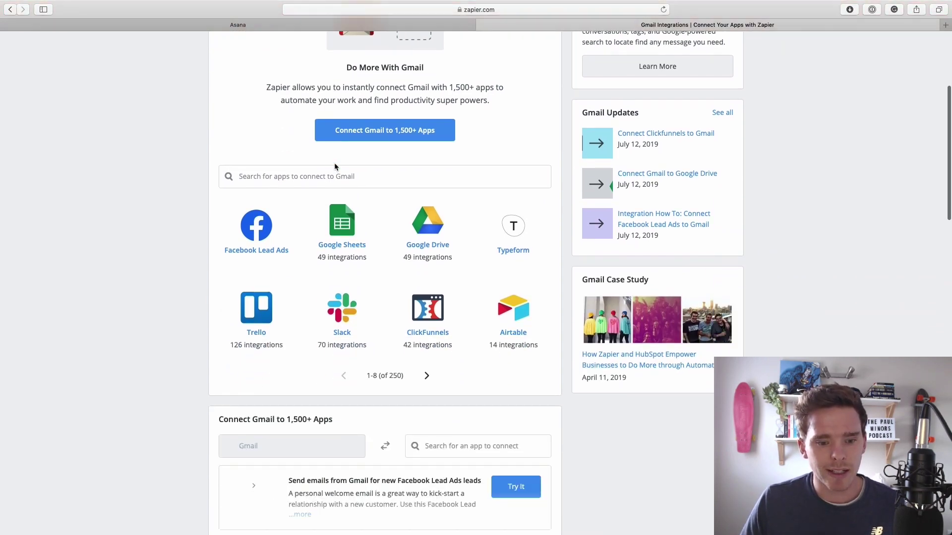
scroll(334, 165, "down", 10)
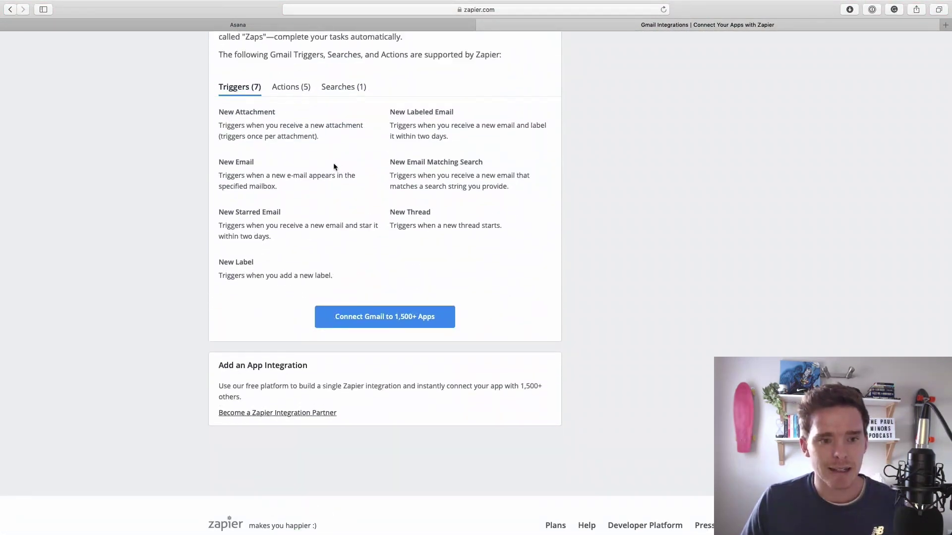
left_click(296, 110)
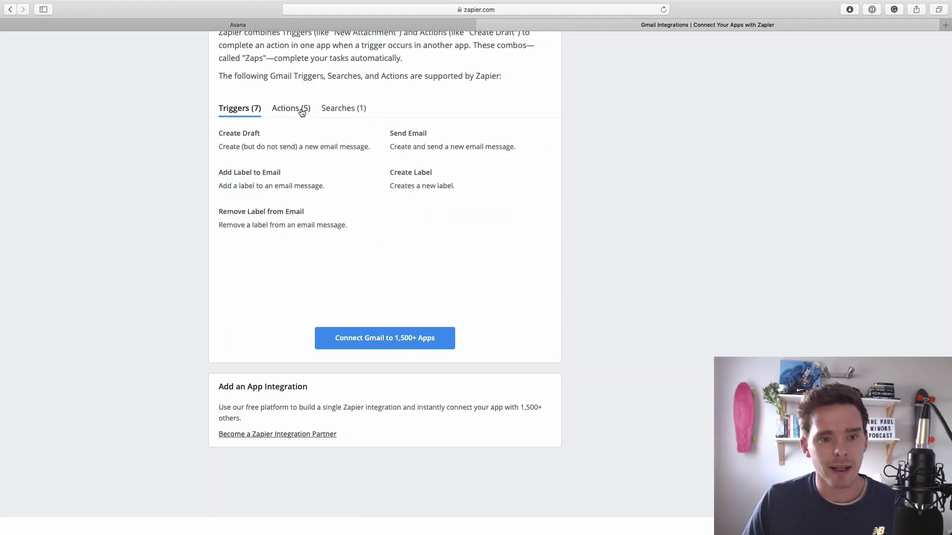
left_click(343, 109)
left_click(264, 110)
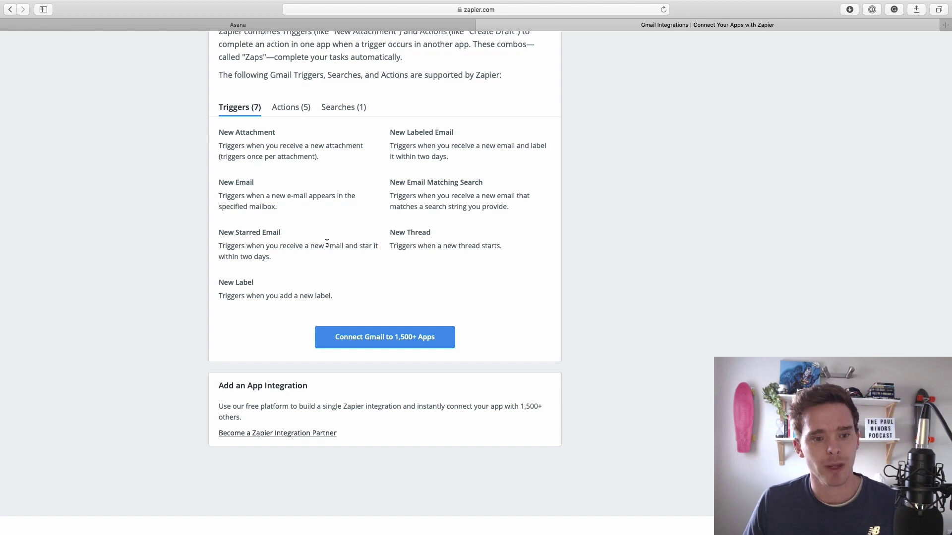
Compare Gmail's five actions with its seven triggers
scroll(328, 242, "down", 1)
scroll(327, 242, "up", 2)
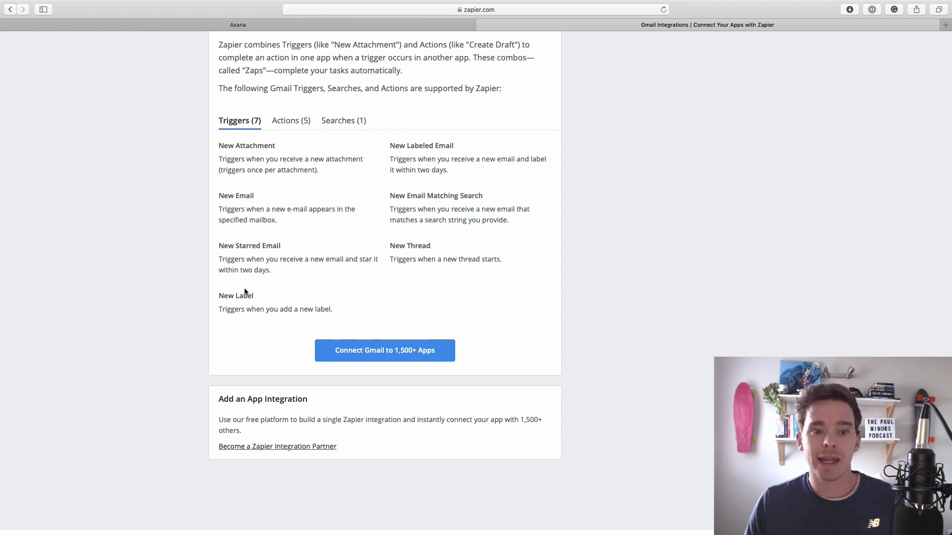
left_click(286, 123)
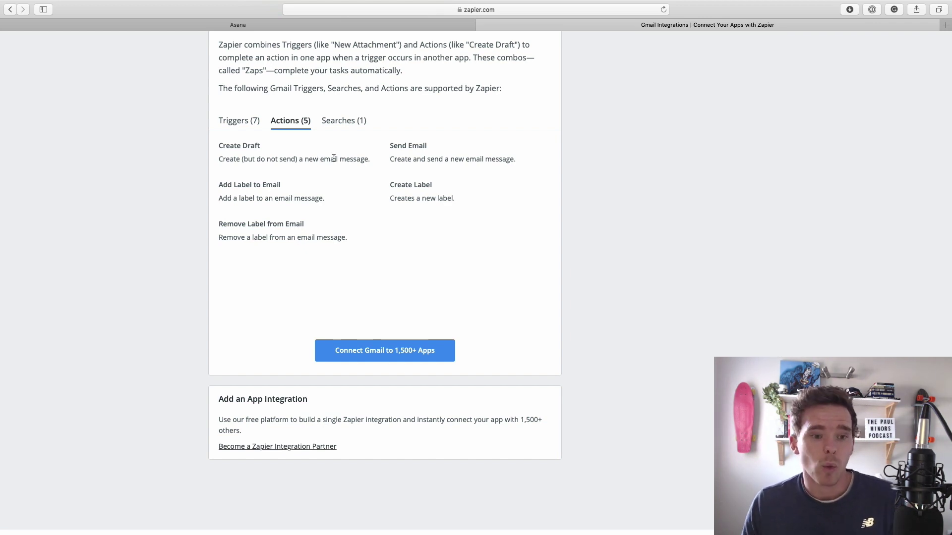
left_click(246, 121)
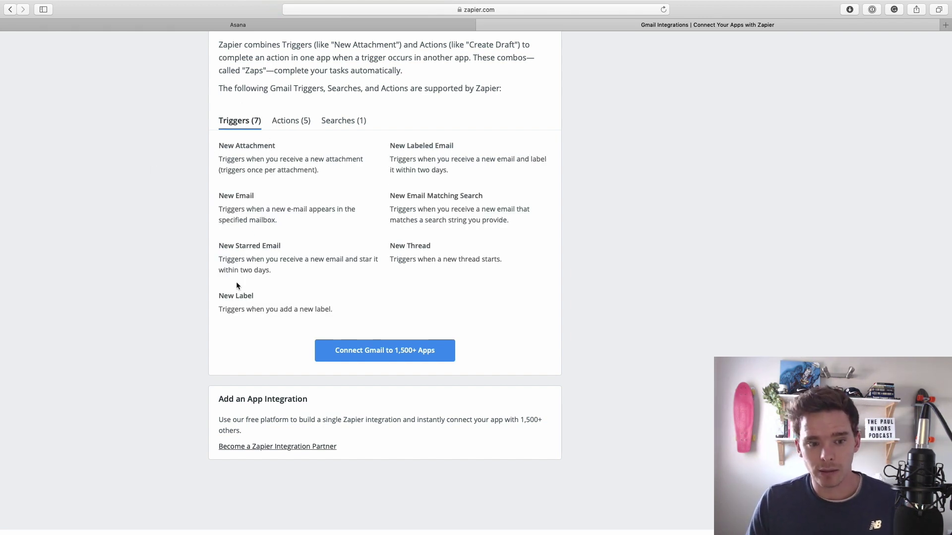
scroll(265, 285, "up", 20)
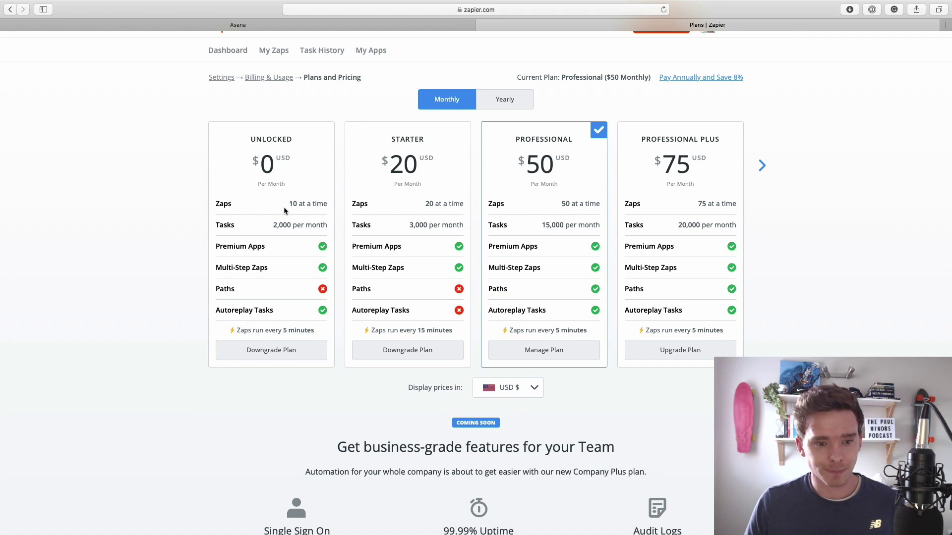
Highlight the Unlocked plan's '10 at a time' zap limit, then return to the Consulting zaps
left_click_drag(289, 205, 328, 208)
left_click(329, 208)
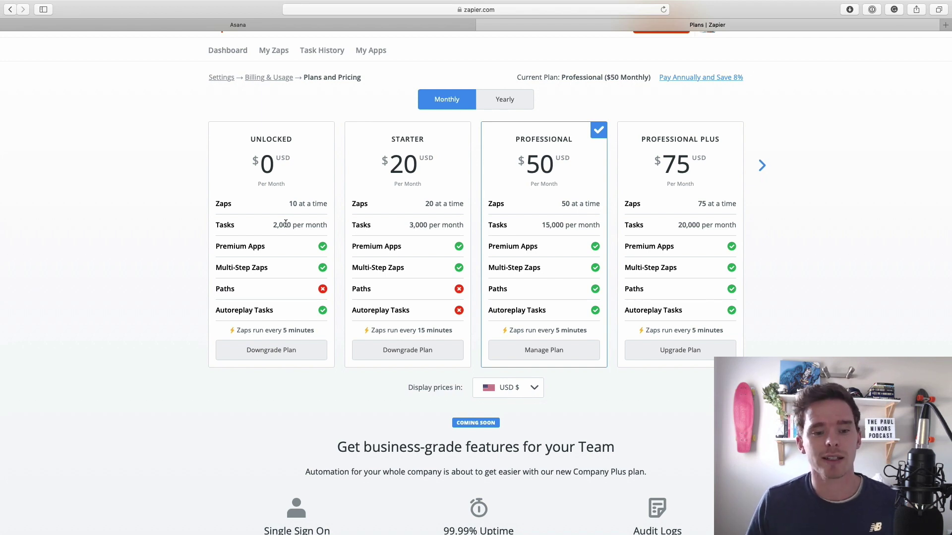
scroll(300, 218, "up", 2)
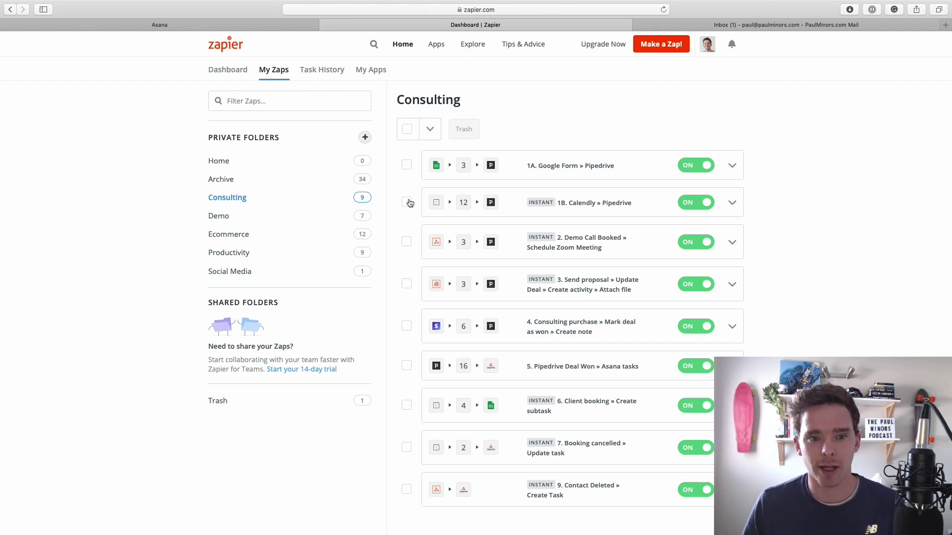
Create a new zap named '"Subscribe" Gmail Label » Subscribe in Mailchimp'
left_click(653, 46)
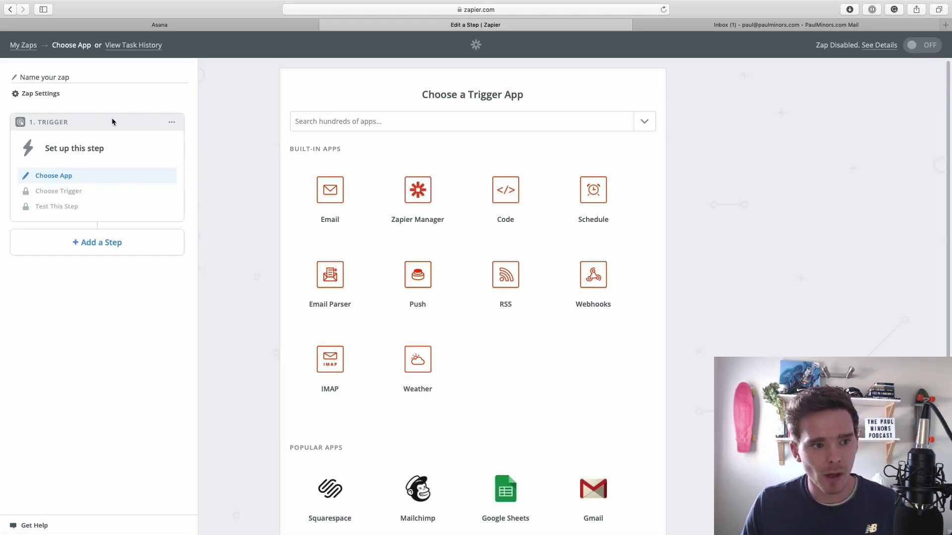
left_click(75, 77)
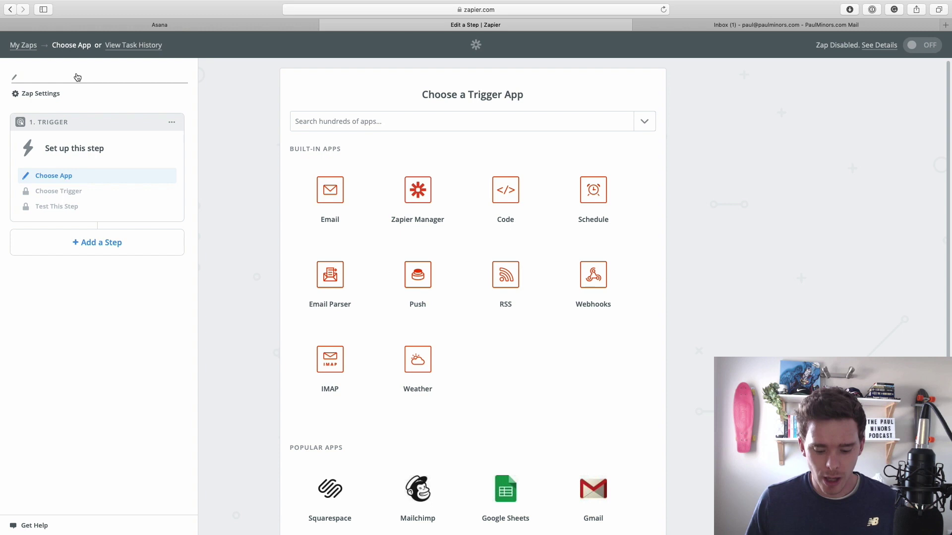
left_click(77, 76)
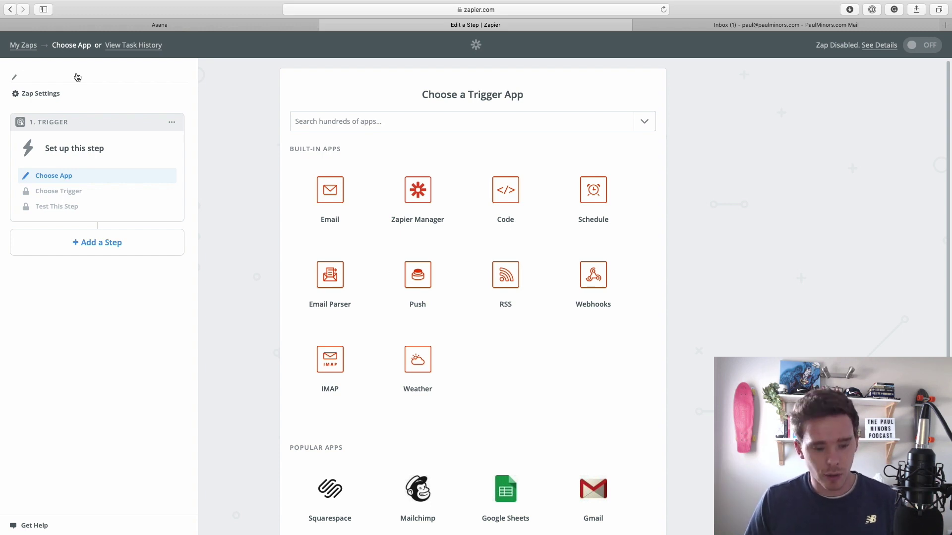
type("\"Subscribe\" ")
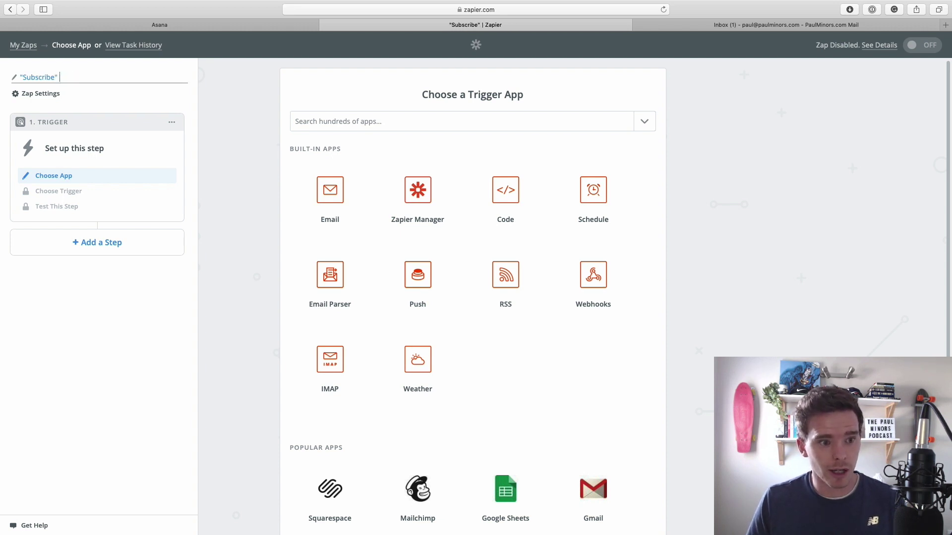
type("Gmail")
key("alt+BackSpace")
type("G")
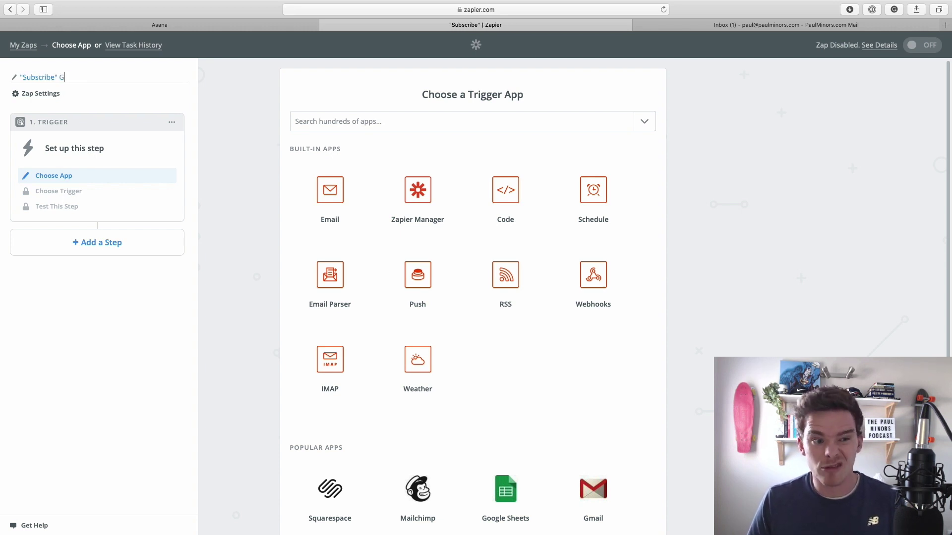
type("mail Label »")
key("super+space")
key("Escape")
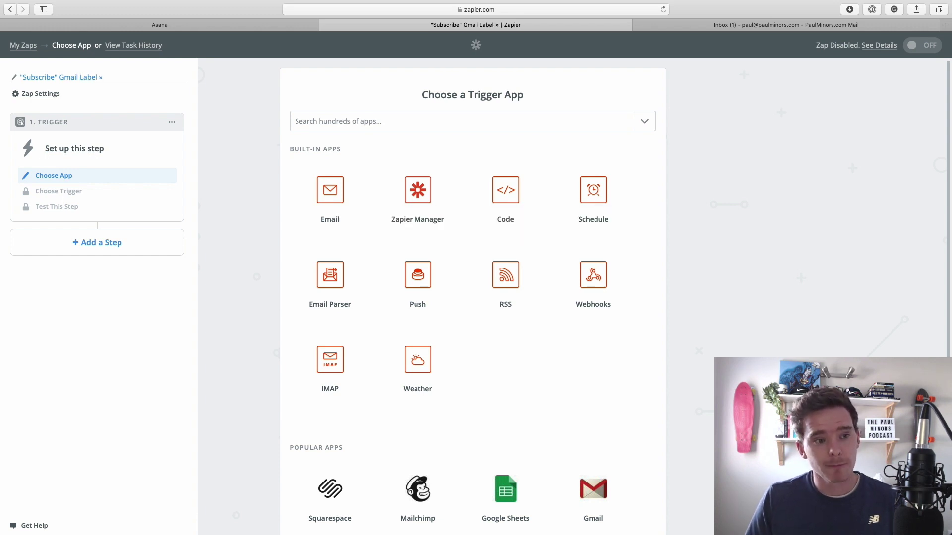
type("Subscribe i")
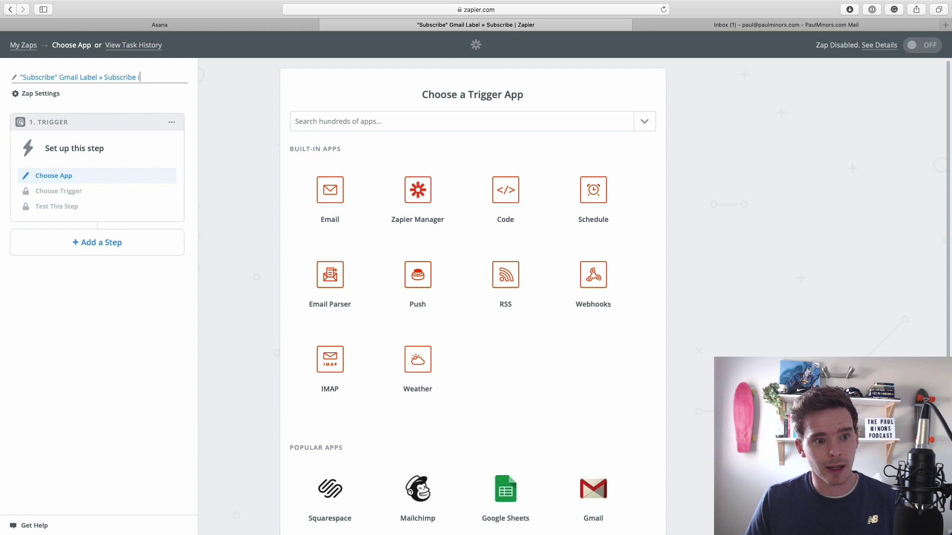
type("n Mailchimp")
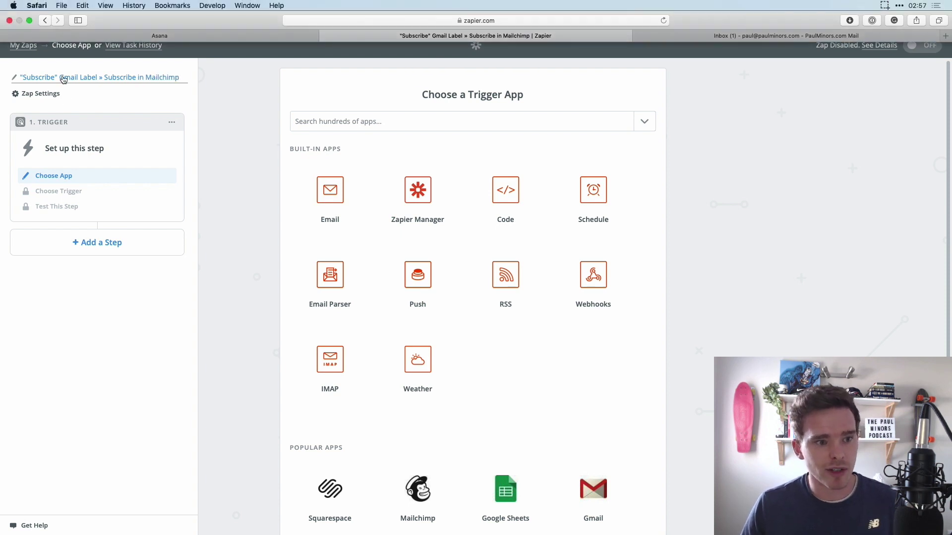
left_click(117, 104)
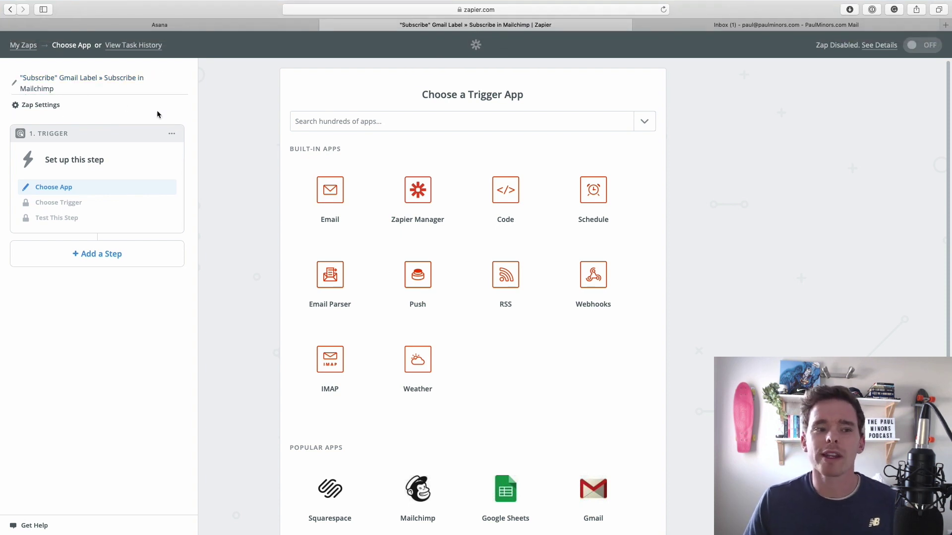
Look over the zap's notes and timezone settings, then return to the trigger step
left_click(50, 106)
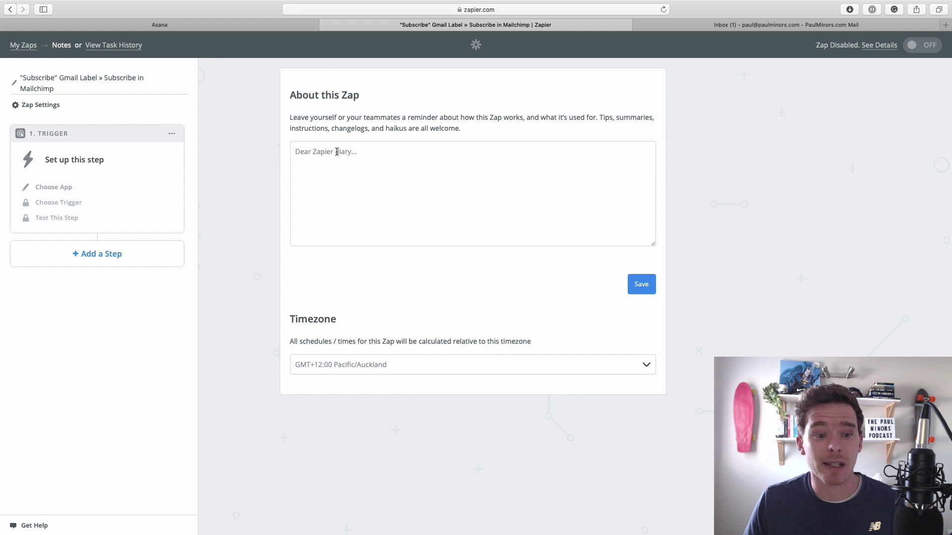
left_click(347, 171)
left_click(109, 160)
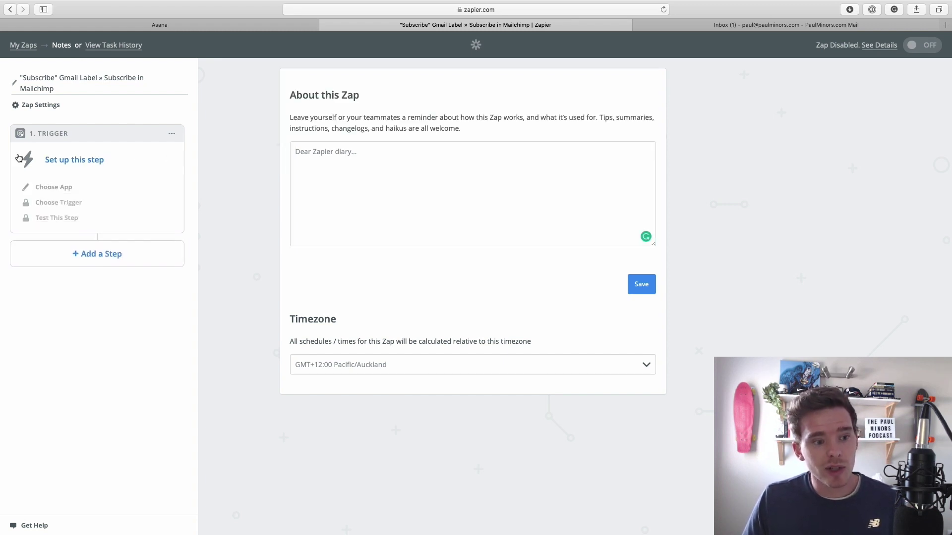
left_click(59, 187)
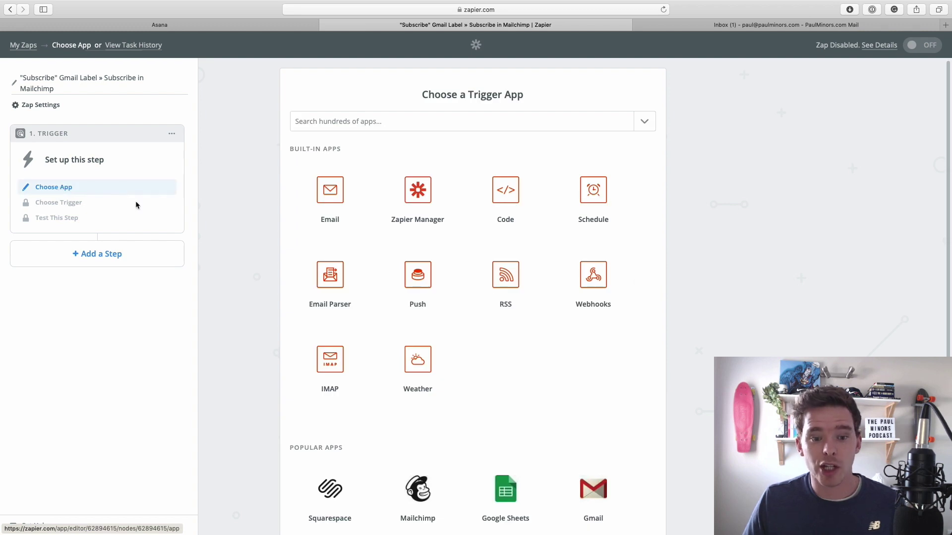
Save Gmail's New Labeled Email as the trigger and connect a Gmail account
left_click(404, 130)
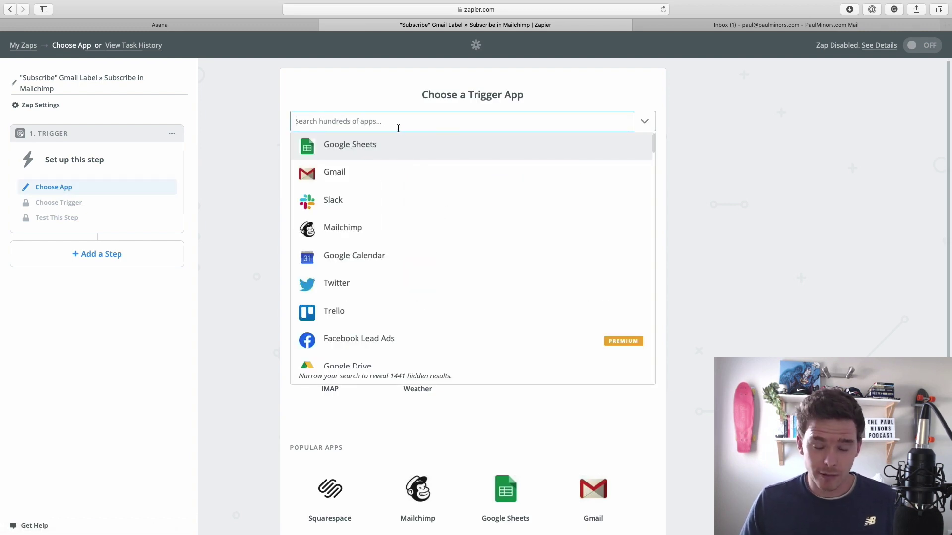
left_click(336, 173)
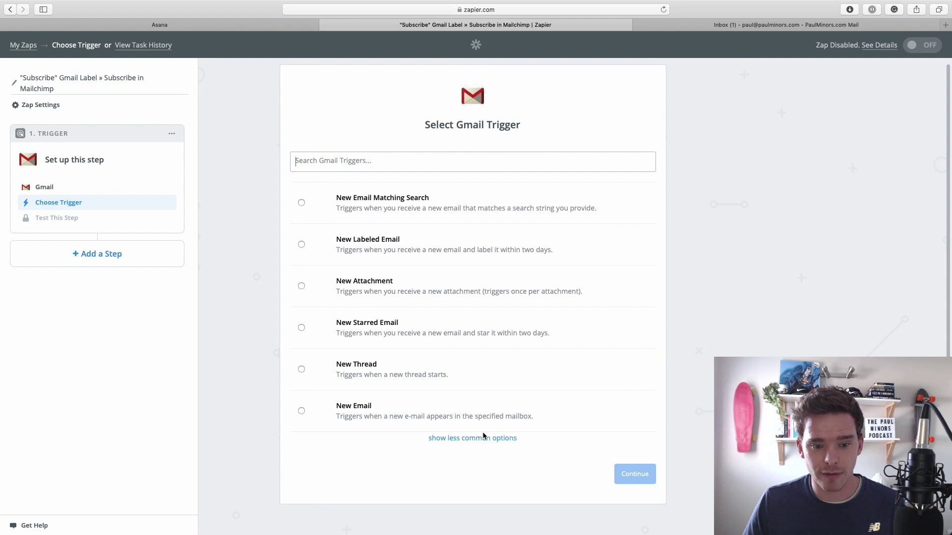
left_click(419, 248)
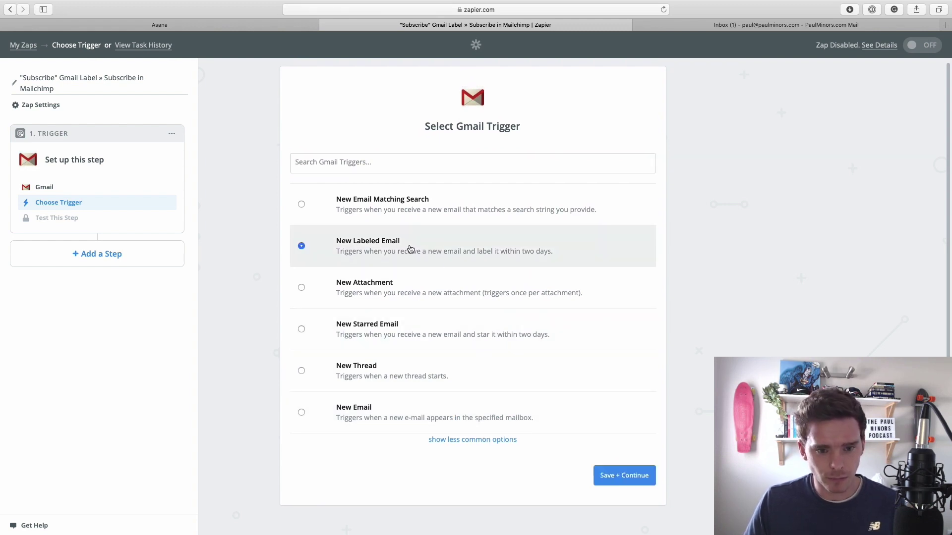
left_click(611, 477)
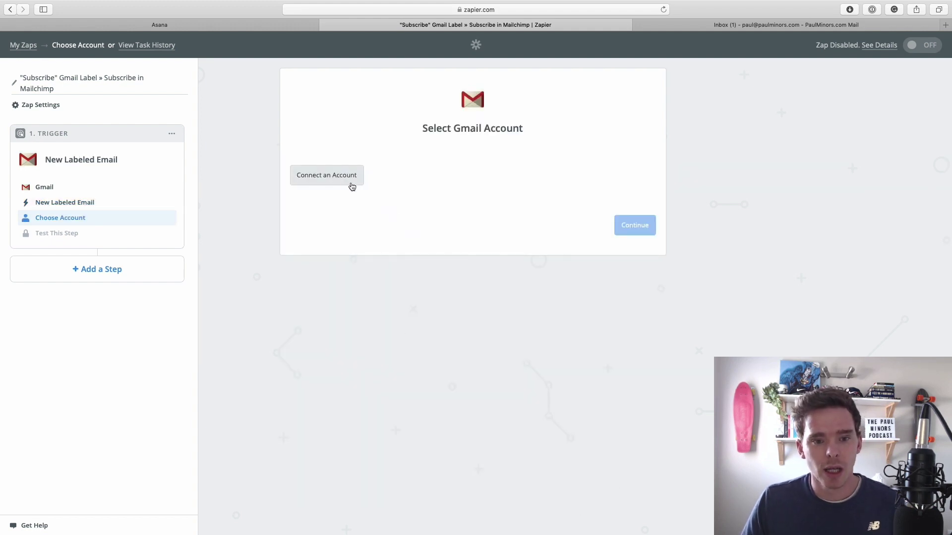
left_click(350, 179)
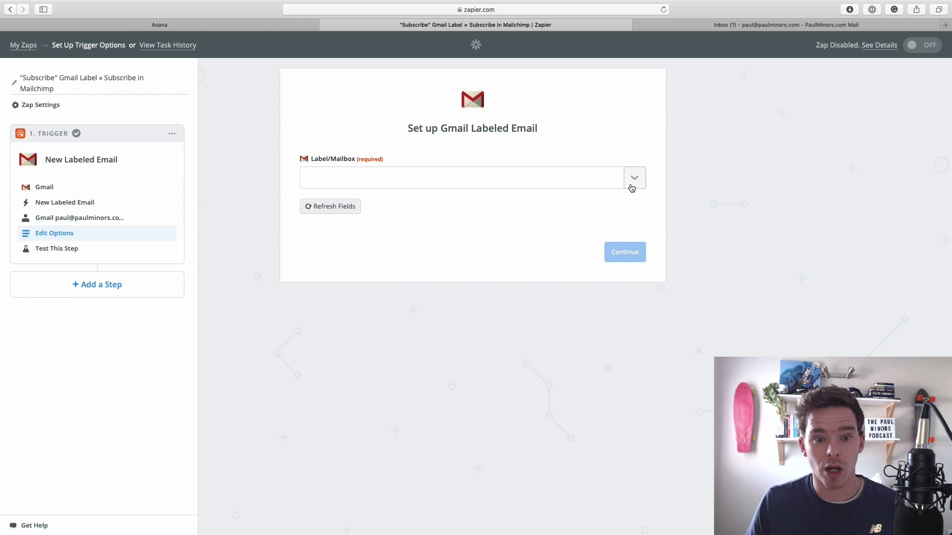
Choose the Subscribe label from the Label/Mailbox list
left_click(631, 187)
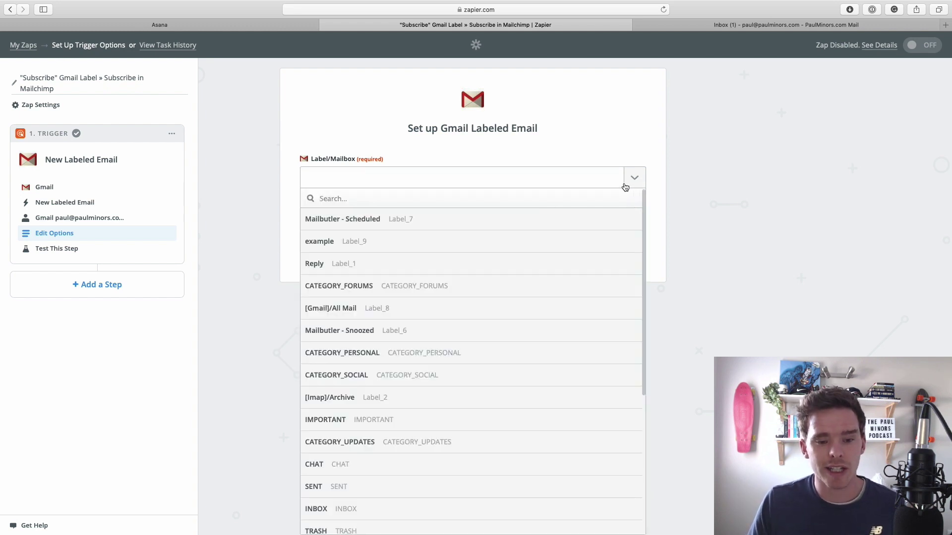
scroll(439, 380, "down", 2)
scroll(440, 381, "down", 2)
scroll(436, 382, "up", 5)
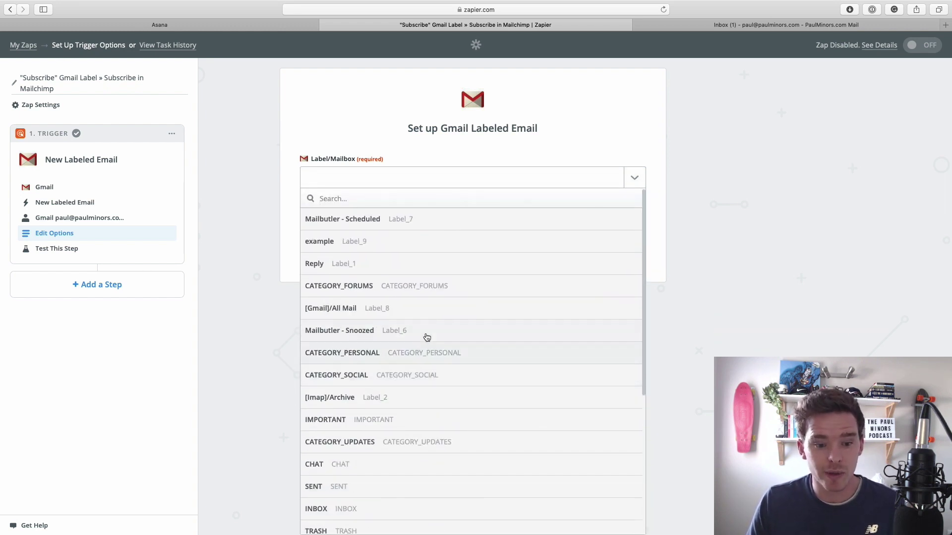
scroll(430, 333, "down", 4)
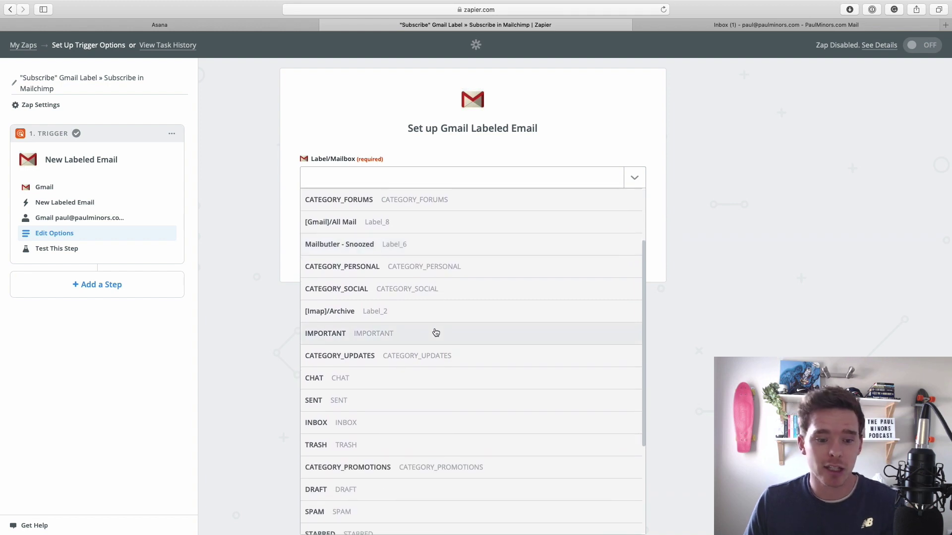
scroll(440, 341, "down", 6)
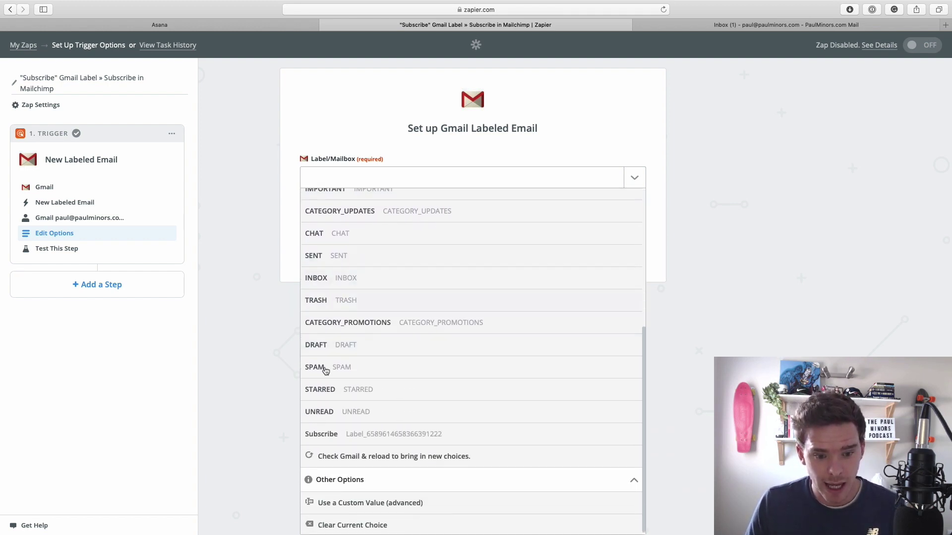
left_click(358, 436)
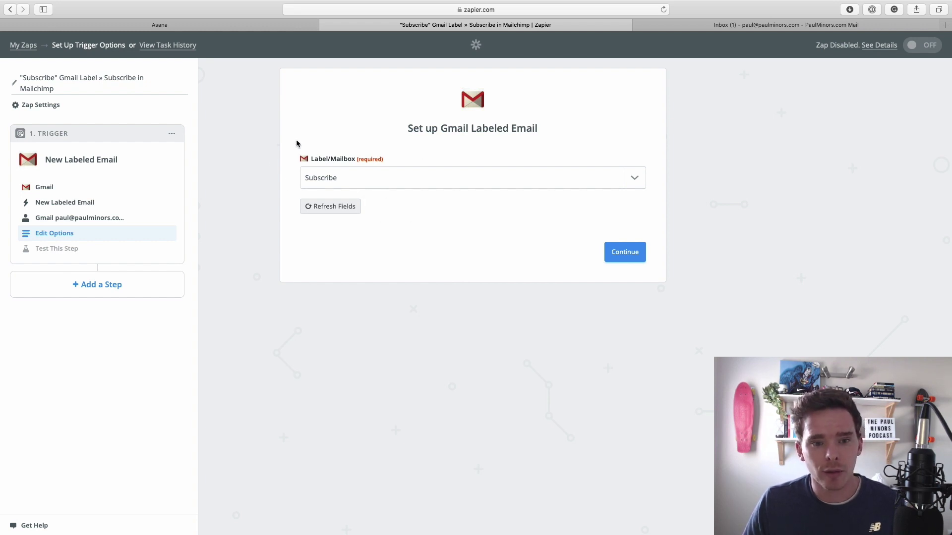
Pull in sample labeled emails and inspect Labeled Email A's fields
left_click(614, 257)
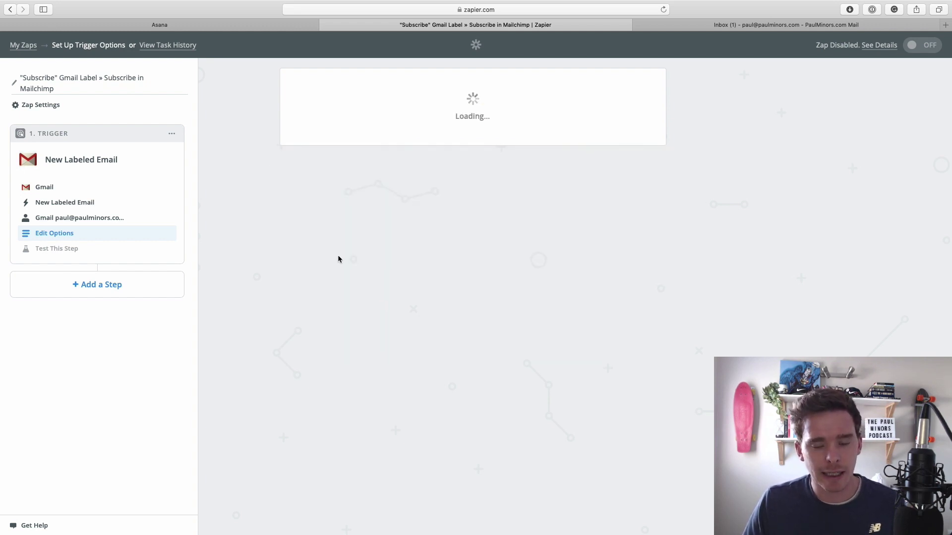
left_click(484, 341)
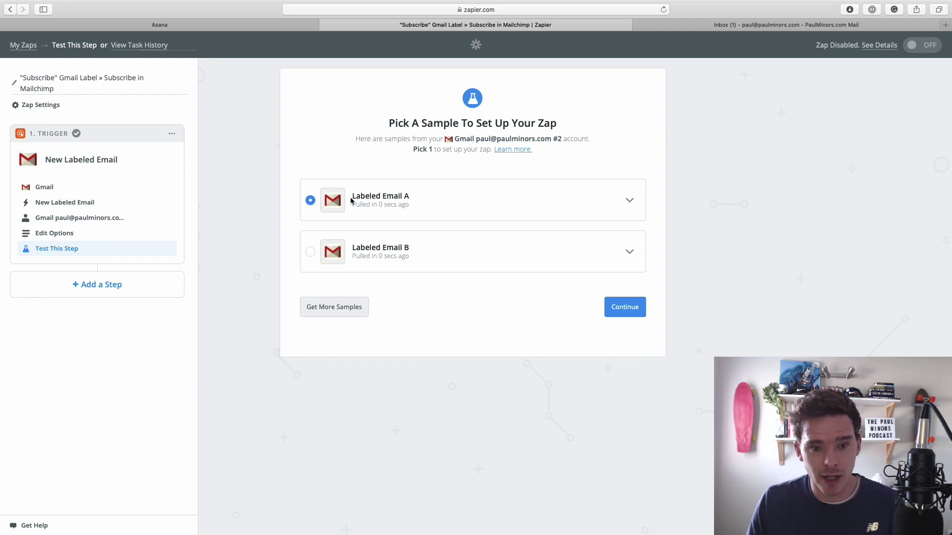
left_click(627, 201)
scroll(527, 323, "down", 10)
scroll(528, 320, "down", 10)
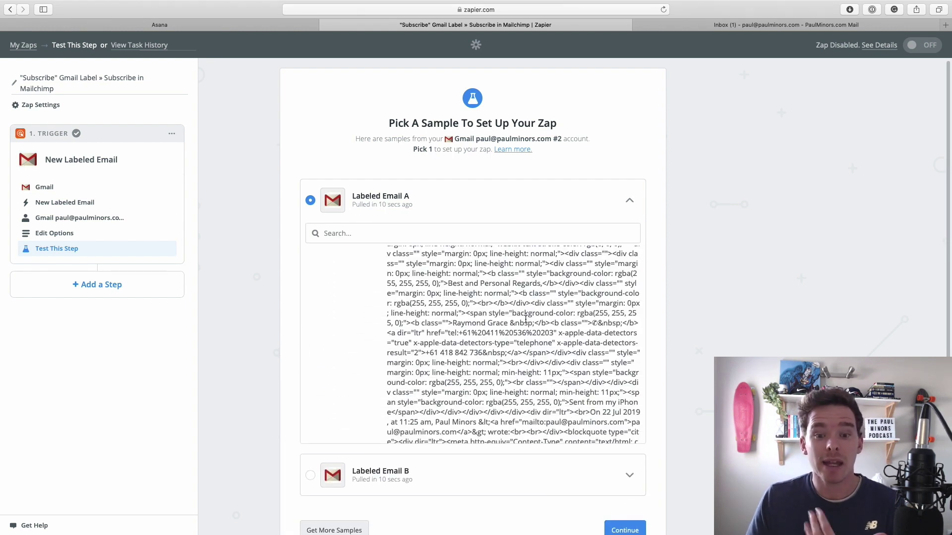
scroll(518, 321, "down", 10)
scroll(516, 321, "down", 10)
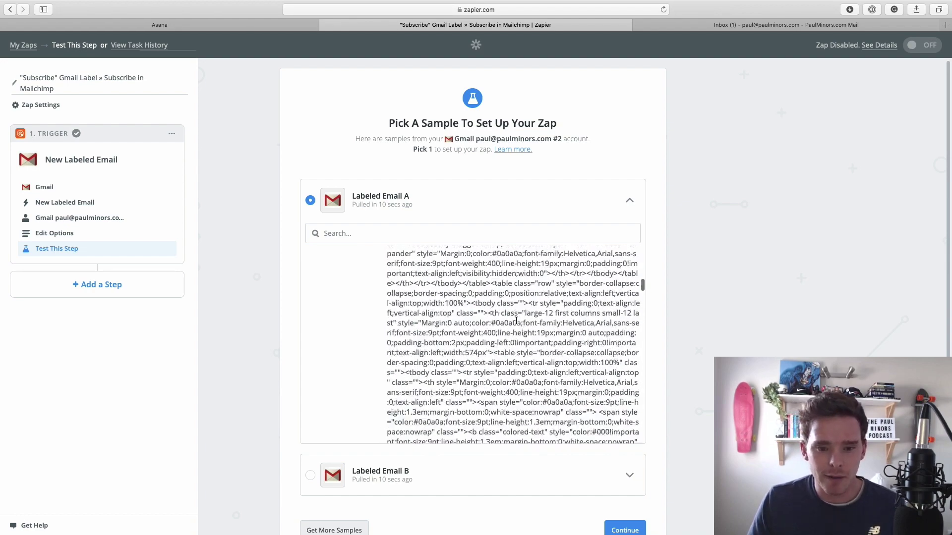
scroll(516, 323, "down", 10)
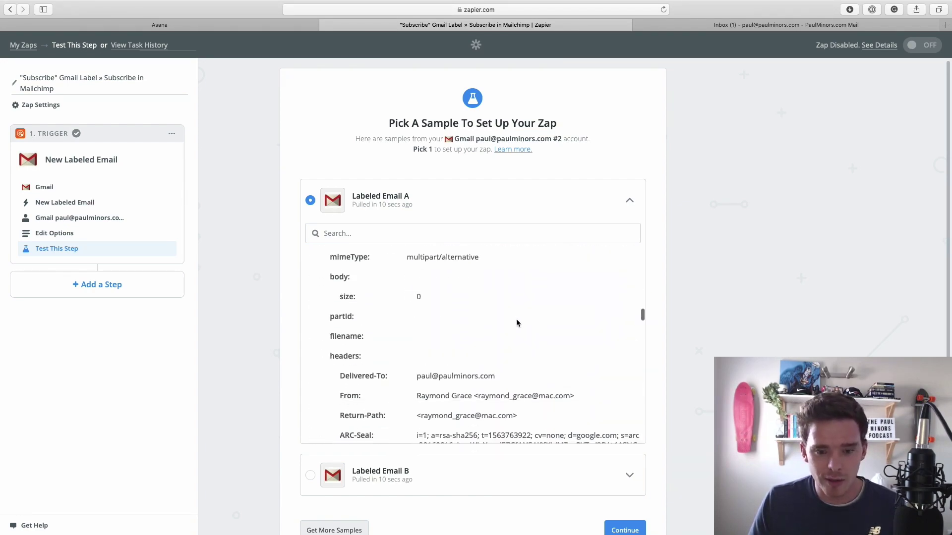
scroll(515, 323, "down", 10)
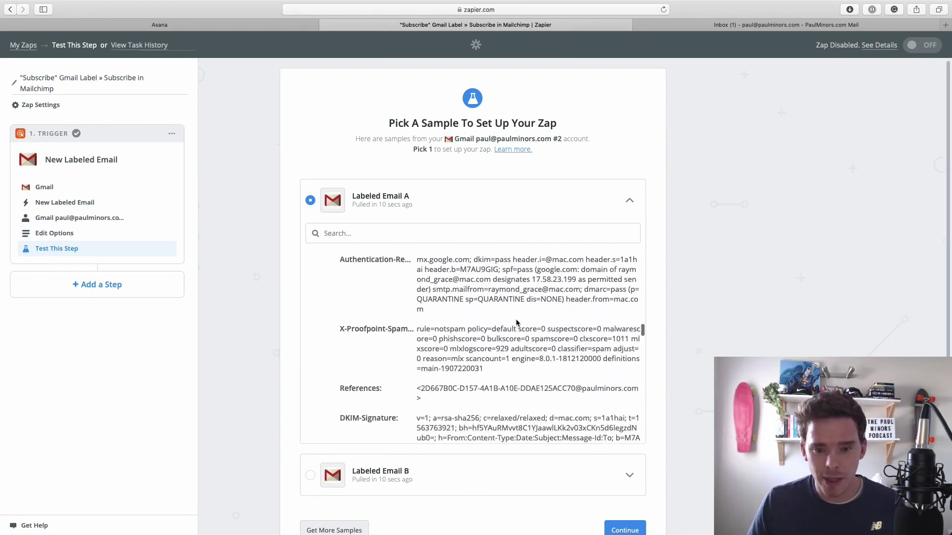
left_click(637, 205)
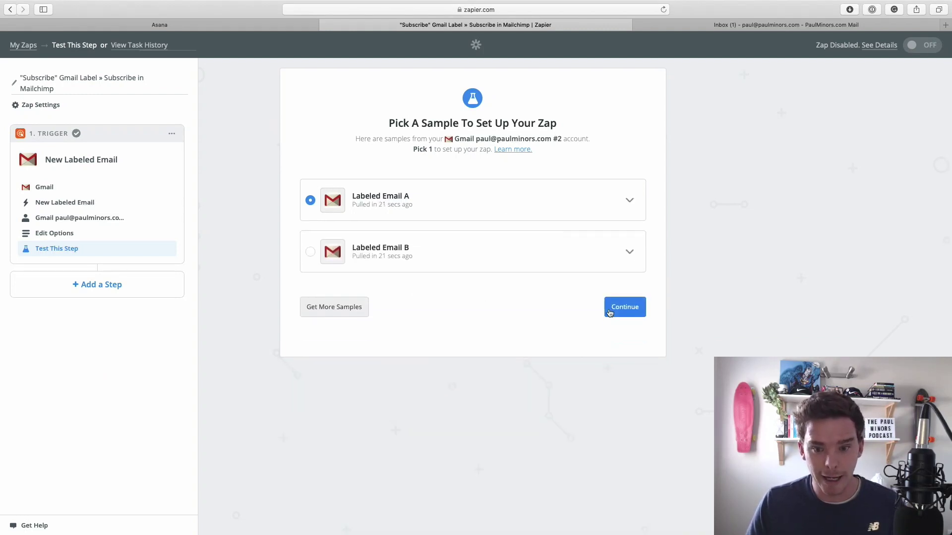
Accept sample A to complete the Gmail trigger, then show the add-step options
left_click(624, 310)
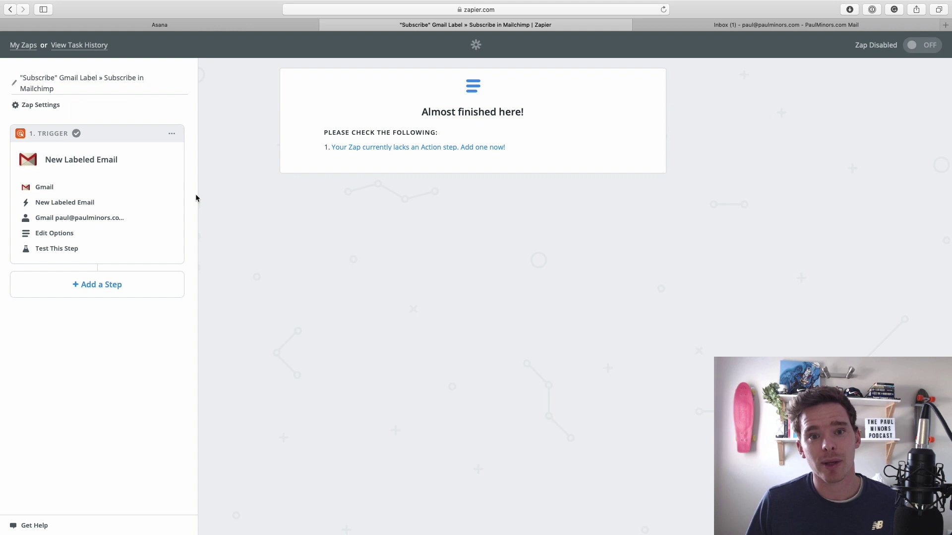
left_click(101, 159)
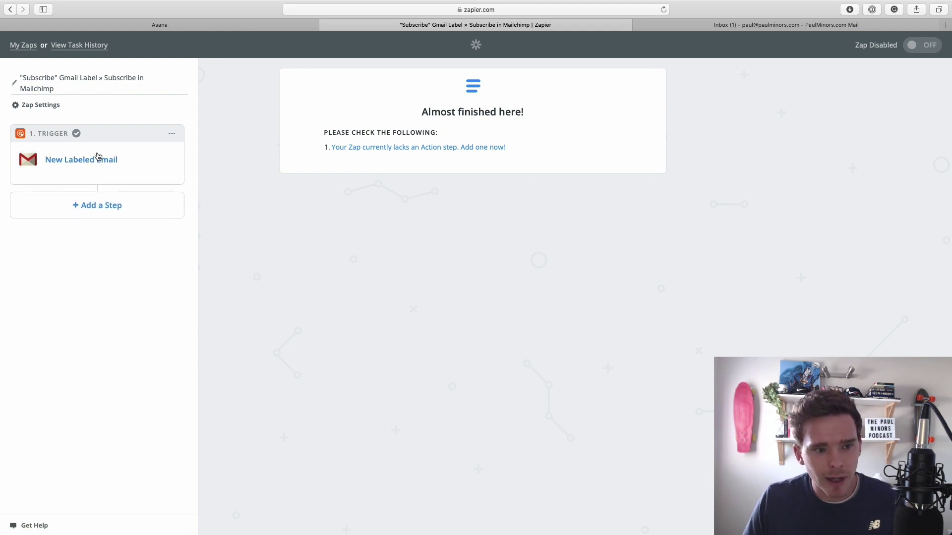
left_click(114, 198)
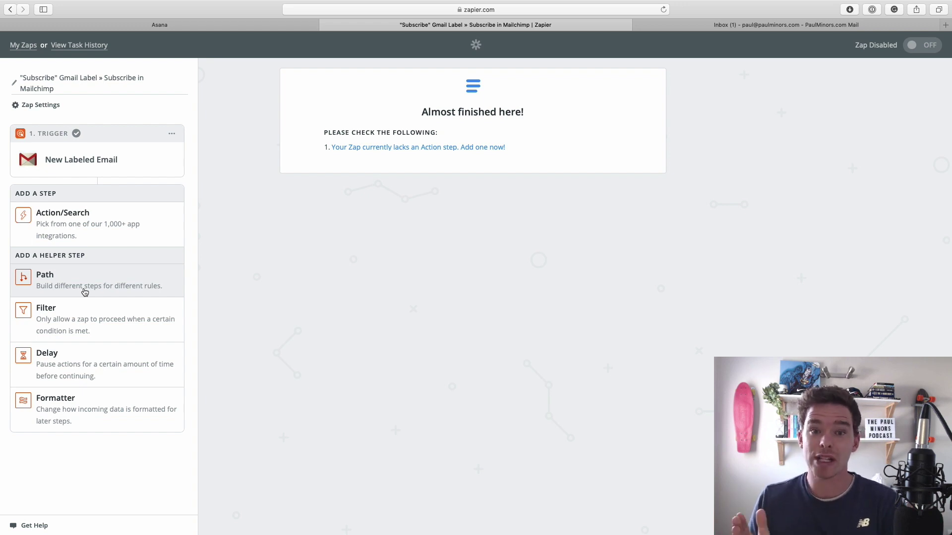
Add an action step after the trigger using Mailchimp
left_click(119, 224)
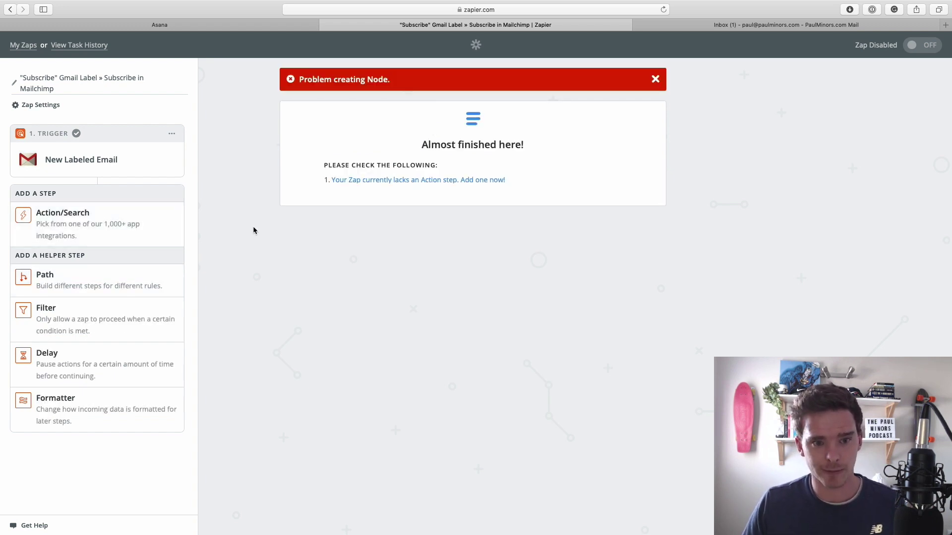
left_click(423, 180)
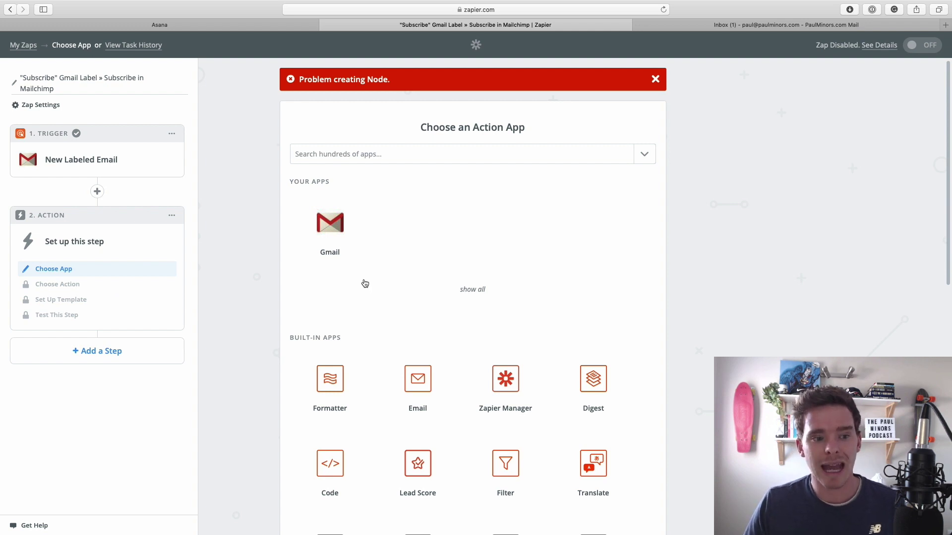
left_click(459, 160)
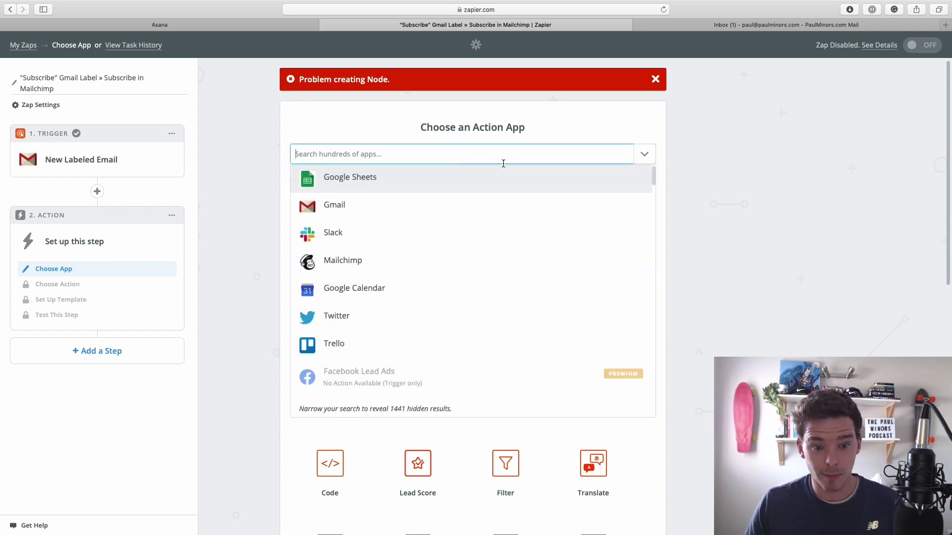
left_click(350, 260)
Select Mailchimp's Add/Update Subscriber action and save it
left_click(471, 249)
scroll(456, 303, "down", 1)
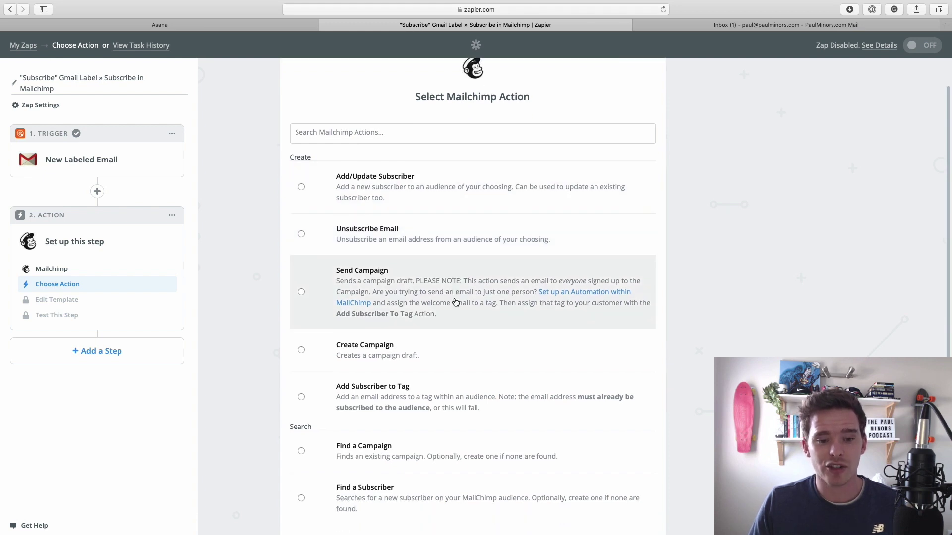
scroll(455, 303, "down", 2)
scroll(471, 302, "up", 3)
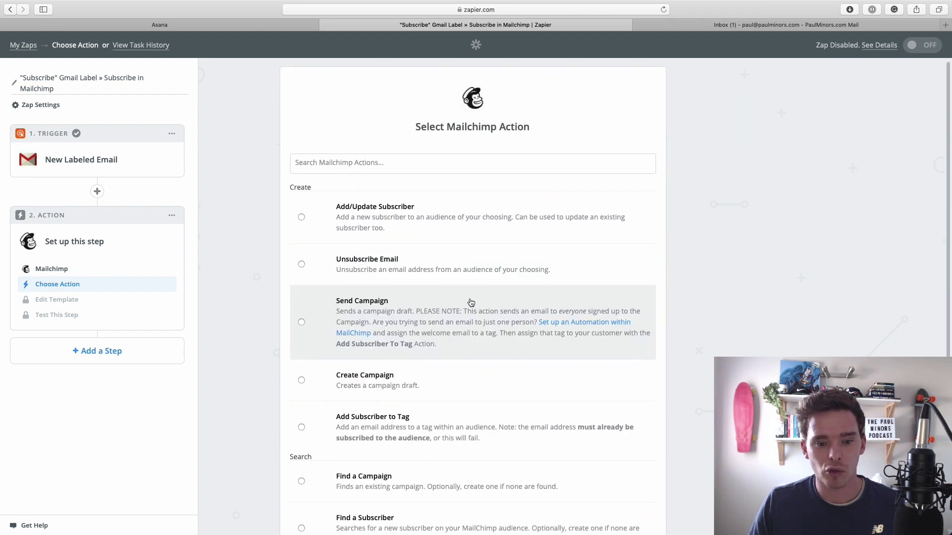
left_click(322, 221)
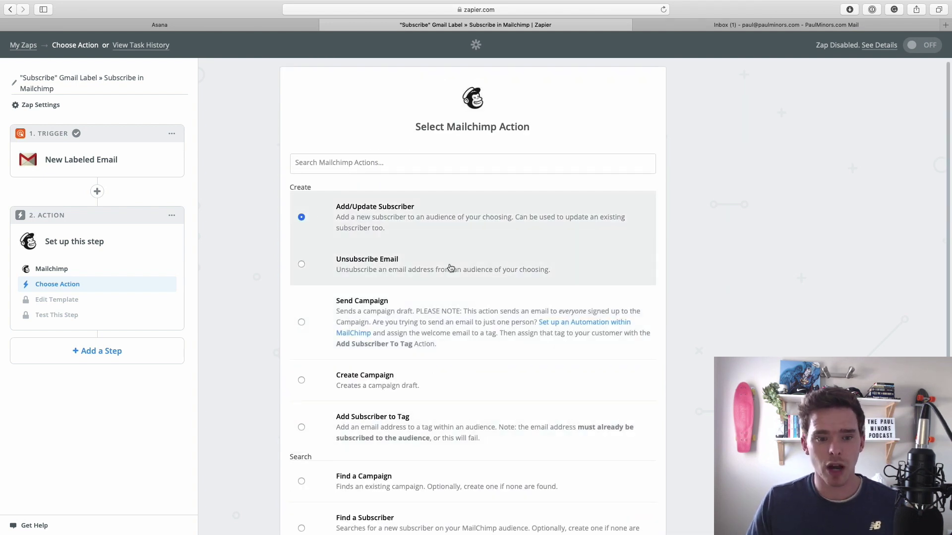
scroll(451, 268, "down", 5)
left_click(626, 477)
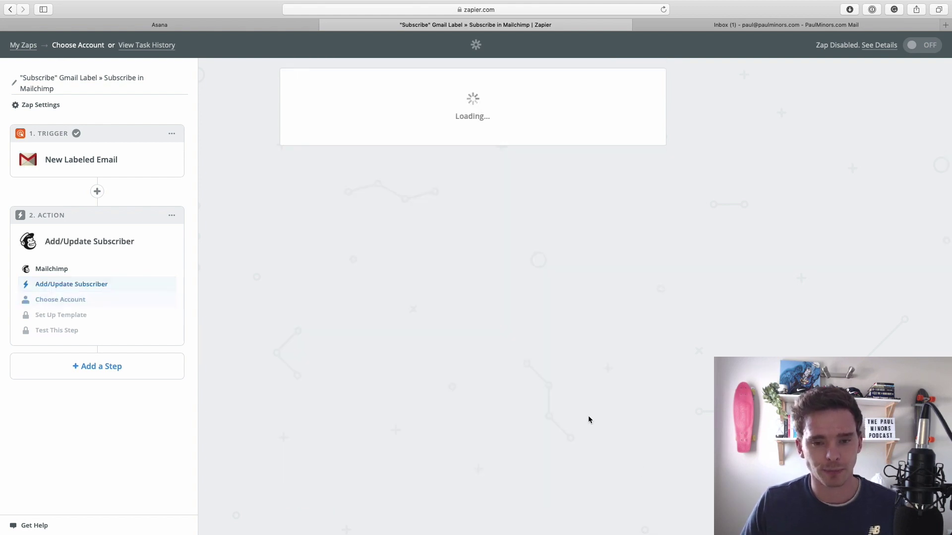
Connect the Mailchimp account and choose the author's newsletter as the audience
left_click(342, 175)
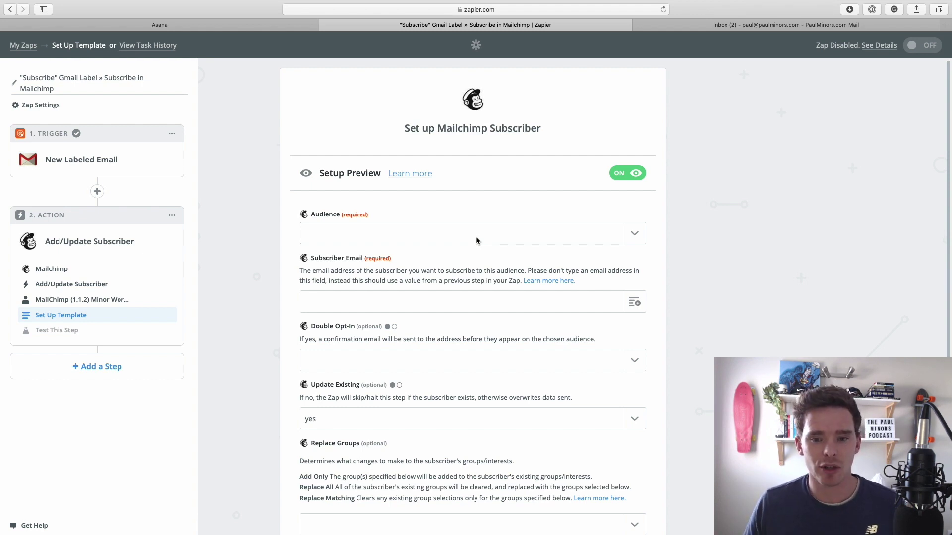
scroll(475, 243, "down", 4)
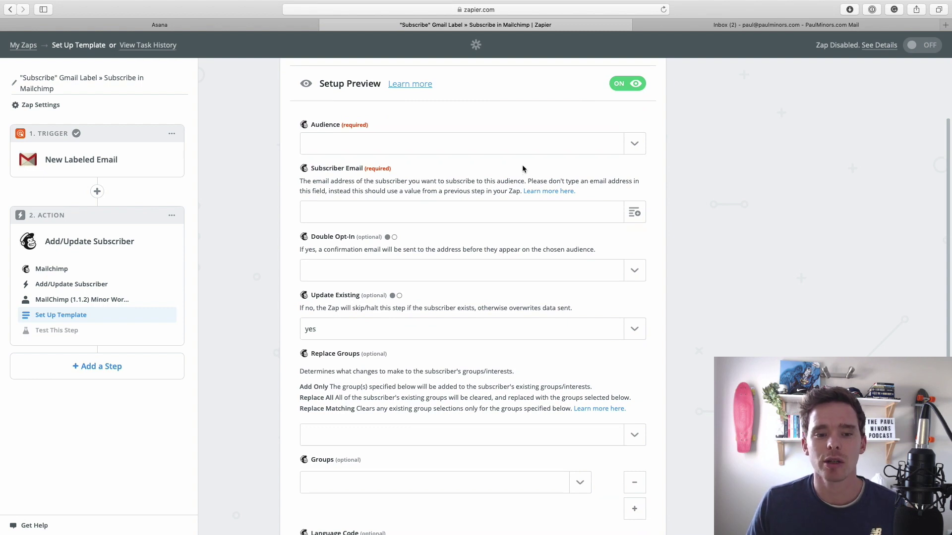
scroll(522, 169, "up", 2)
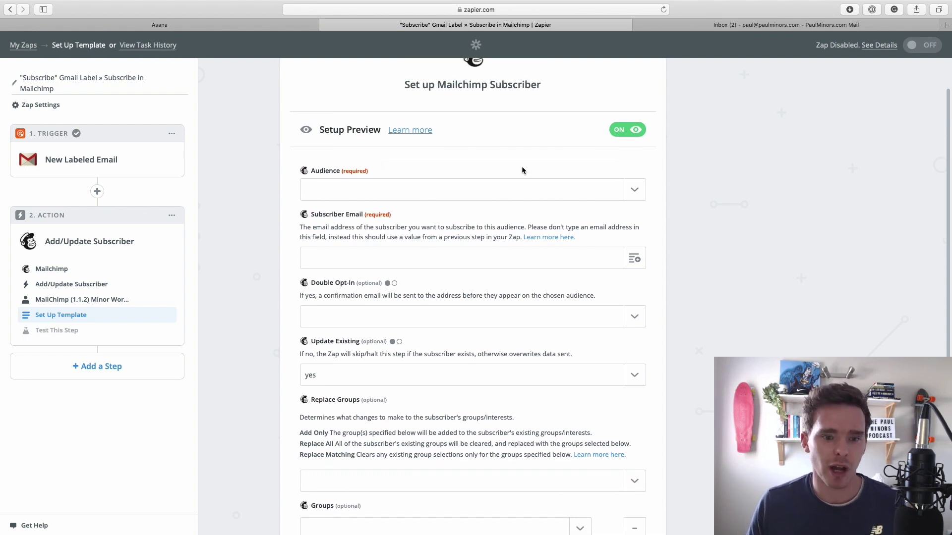
left_click(634, 192)
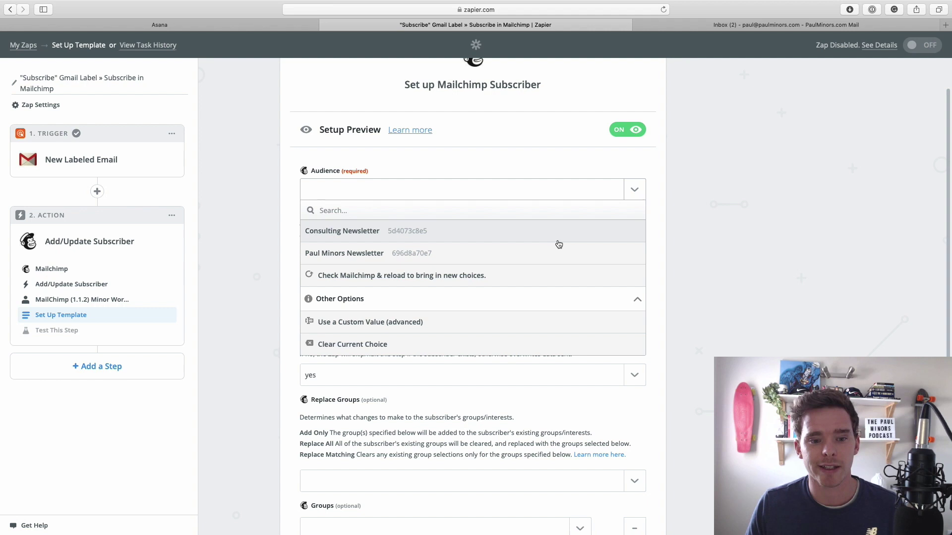
left_click(459, 254)
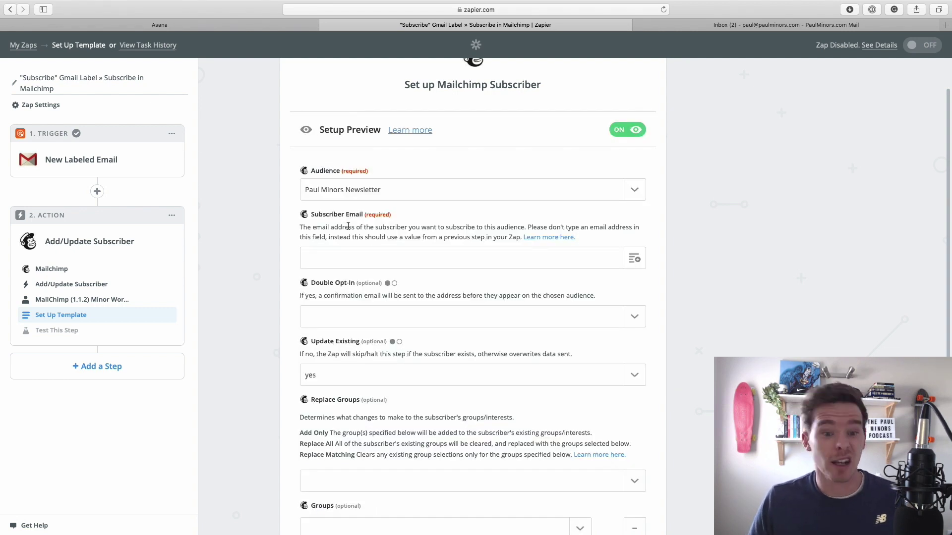
Map the Gmail sender's From Email into Subscriber Email
left_click(401, 266)
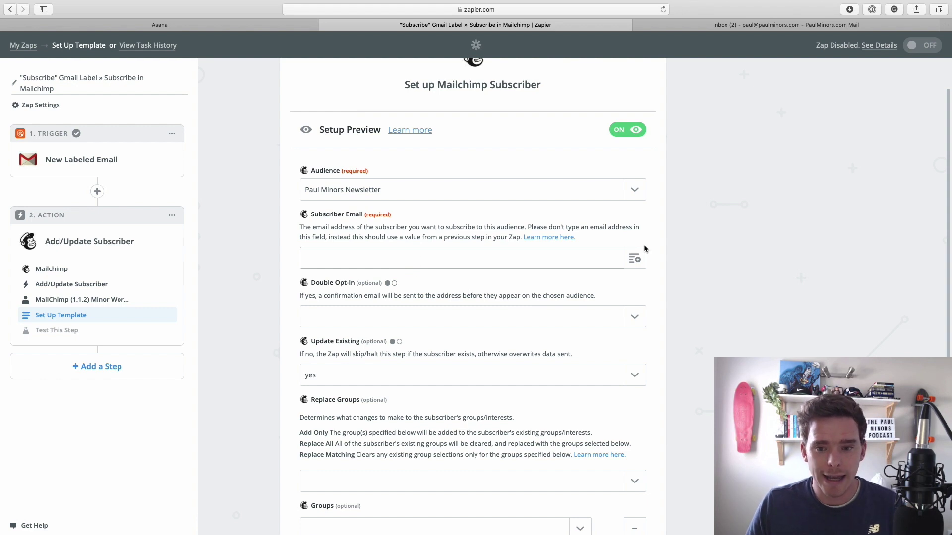
left_click(634, 258)
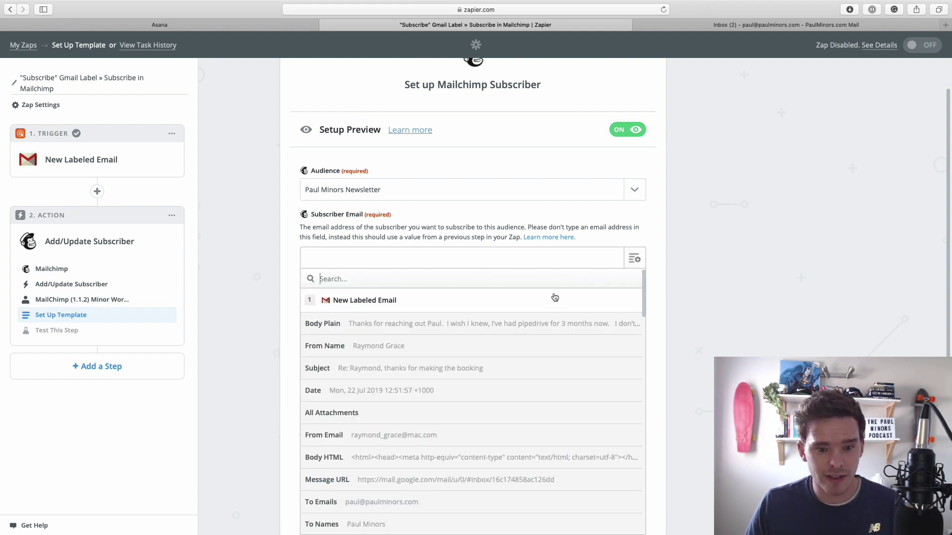
scroll(704, 268, "down", 1)
scroll(704, 270, "down", 3)
scroll(521, 306, "down", 10)
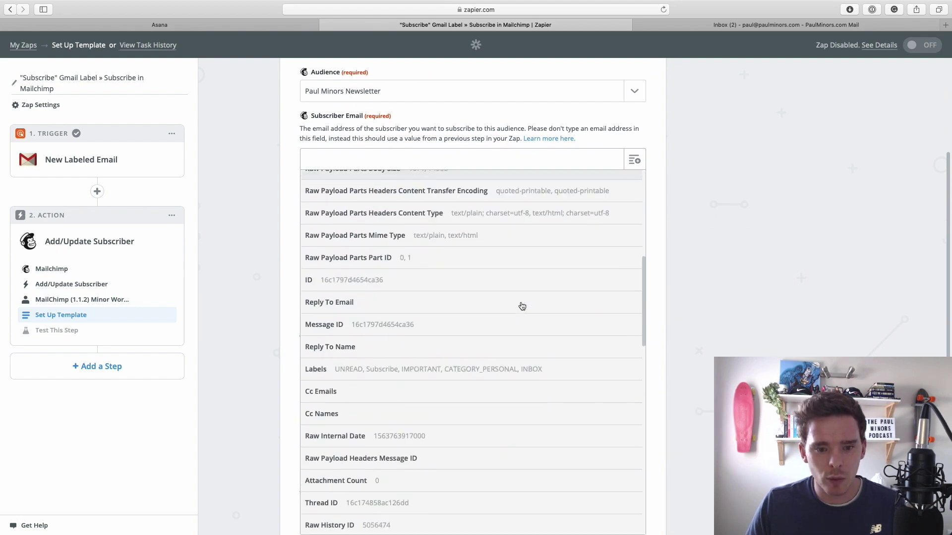
scroll(522, 306, "down", 8)
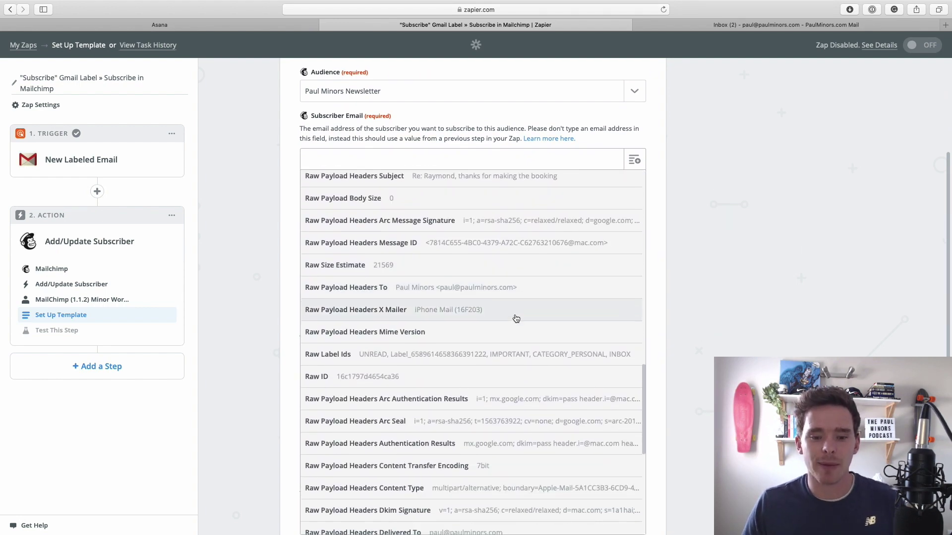
scroll(514, 319, "down", 3)
scroll(510, 318, "up", 10)
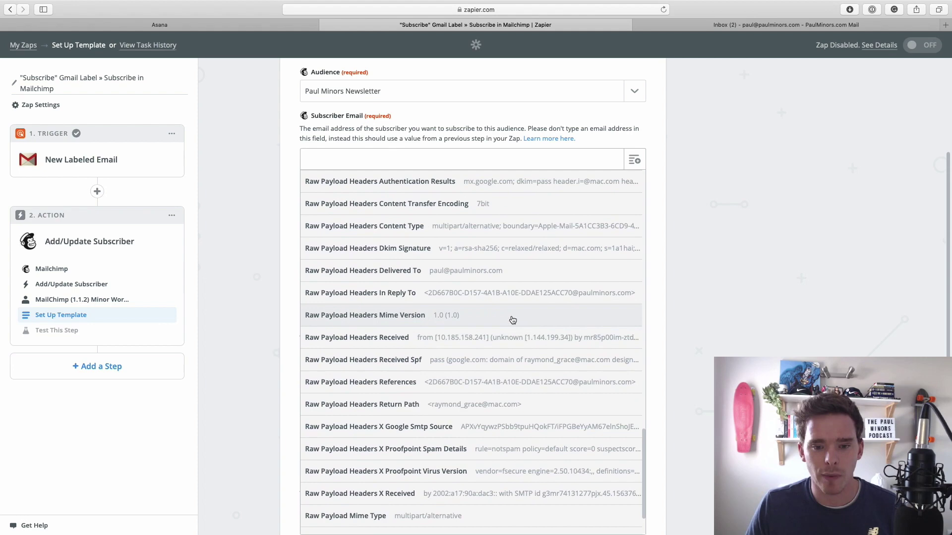
scroll(510, 326, "up", 3)
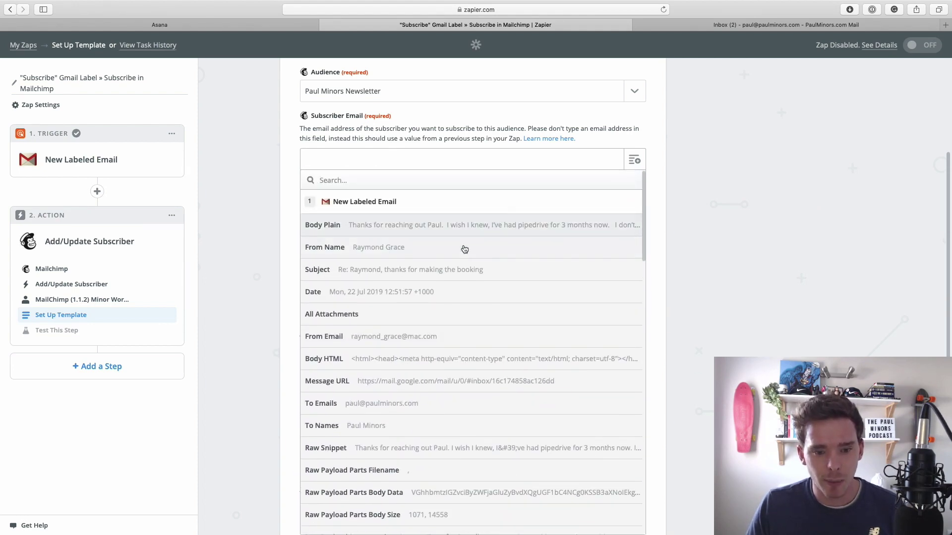
left_click(457, 340)
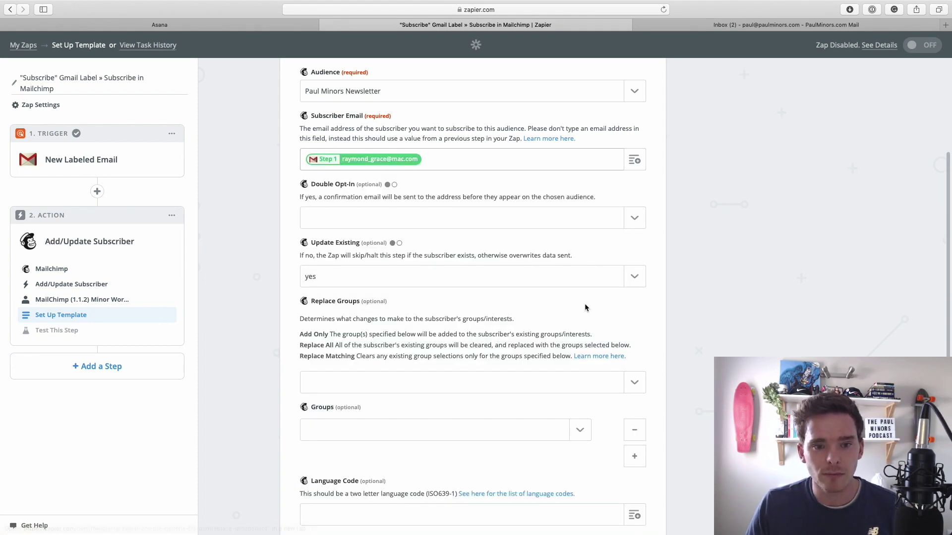
scroll(583, 309, "up", 3)
Check the Groups options, then continue to the Mailchimp test-subscriber preview
scroll(581, 307, "down", 5)
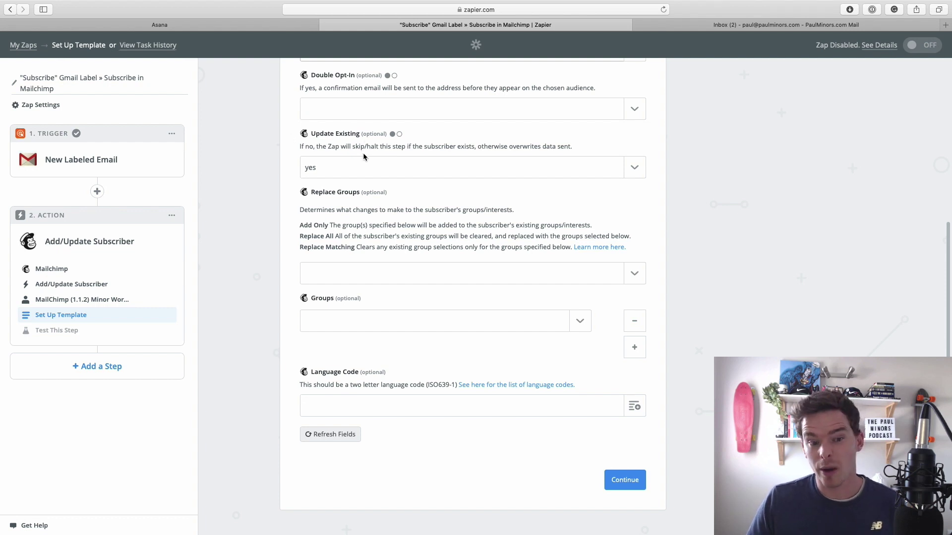
scroll(363, 154, "down", 1)
left_click(579, 314)
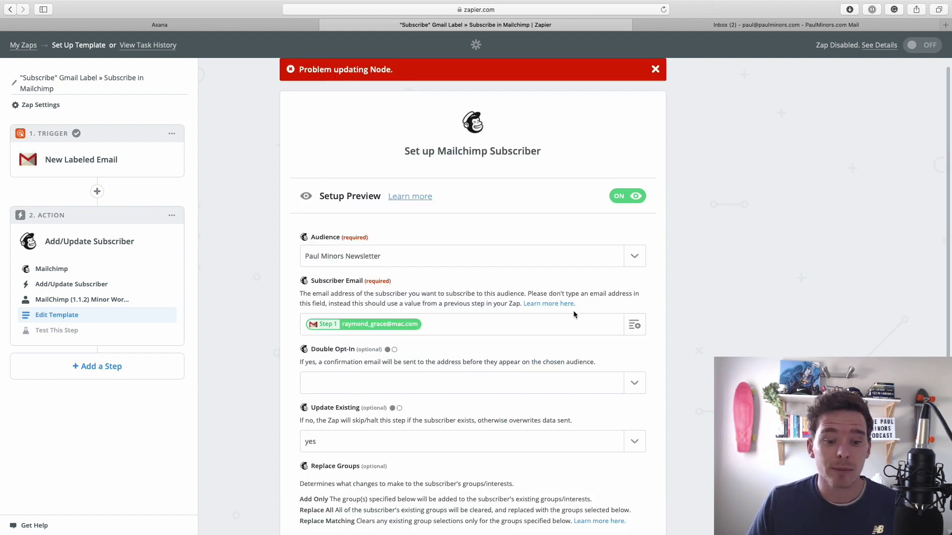
scroll(575, 361, "down", 6)
scroll(645, 354, "up", 2)
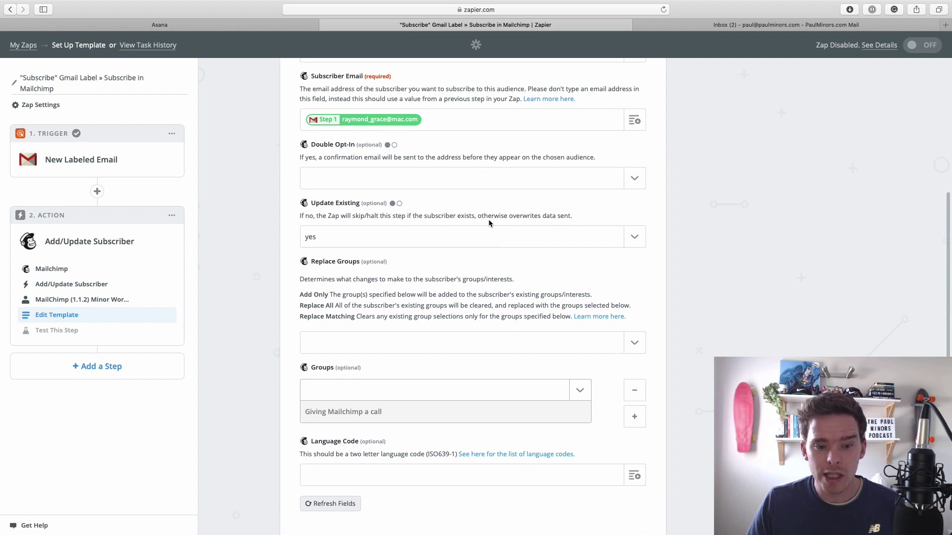
scroll(672, 351, "down", 1)
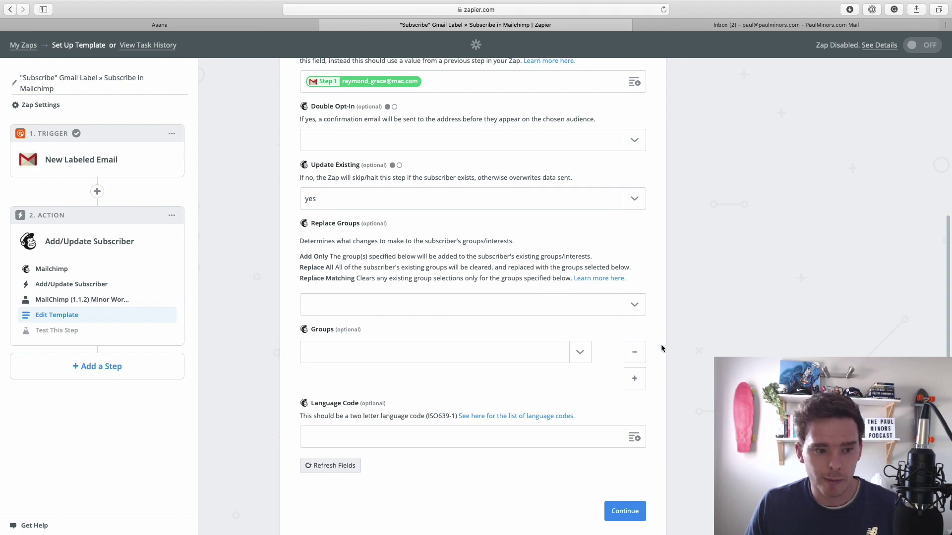
scroll(619, 461, "down", 1)
scroll(617, 462, "down", 10)
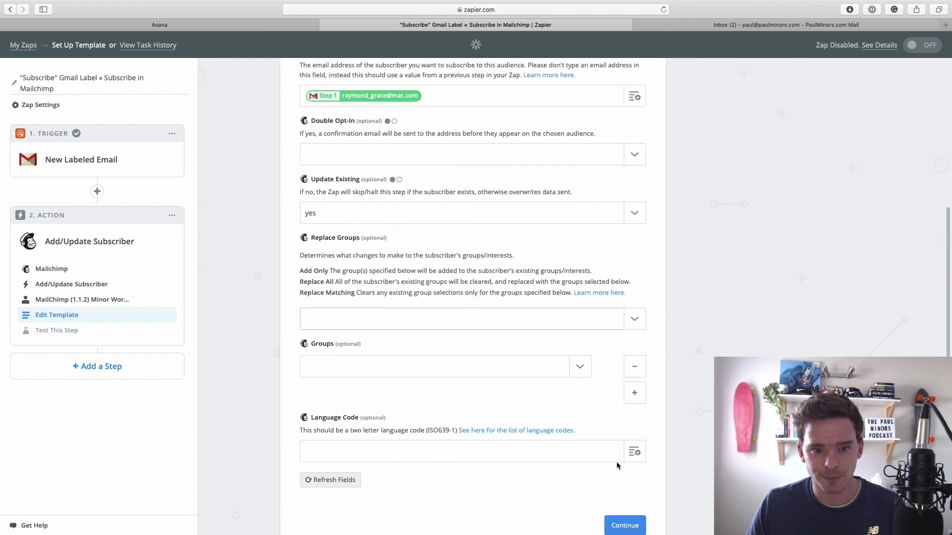
left_click(625, 482)
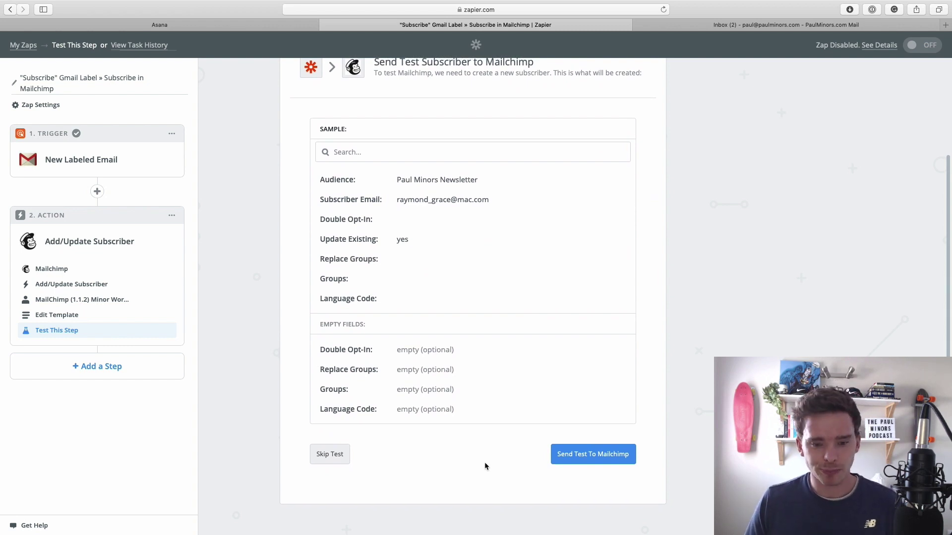
Send a test subscriber to Mailchimp, review the returned sample, and finish the action step
left_click(599, 457)
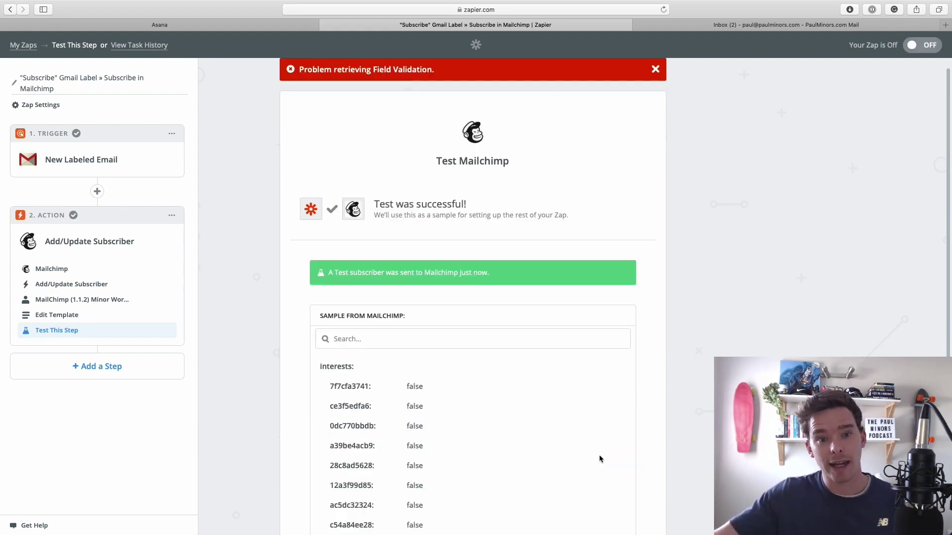
scroll(599, 454, "down", 5)
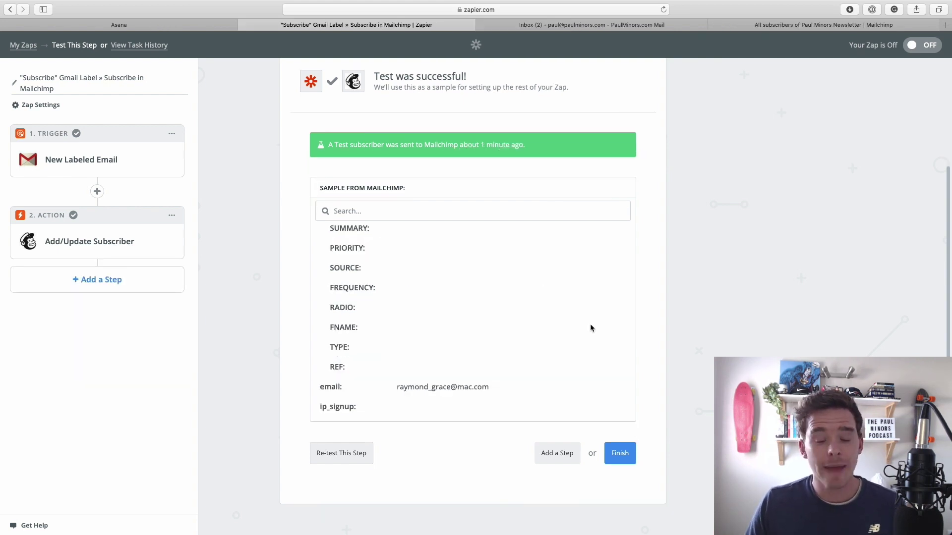
left_click(624, 451)
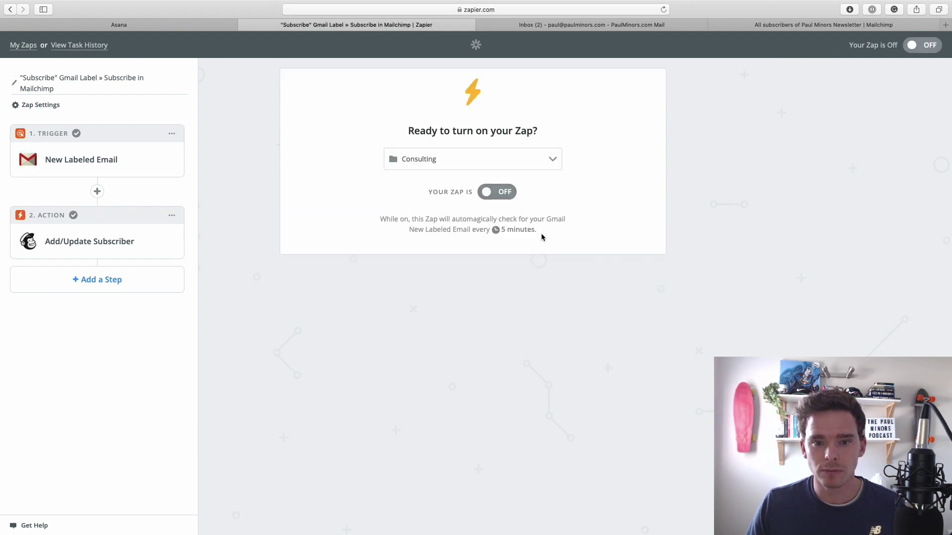
Keep the zap in the Consulting folder and switch the zap toggle on
left_click(539, 159)
scroll(504, 266, "down", 3)
scroll(502, 263, "up", 3)
left_click(641, 204)
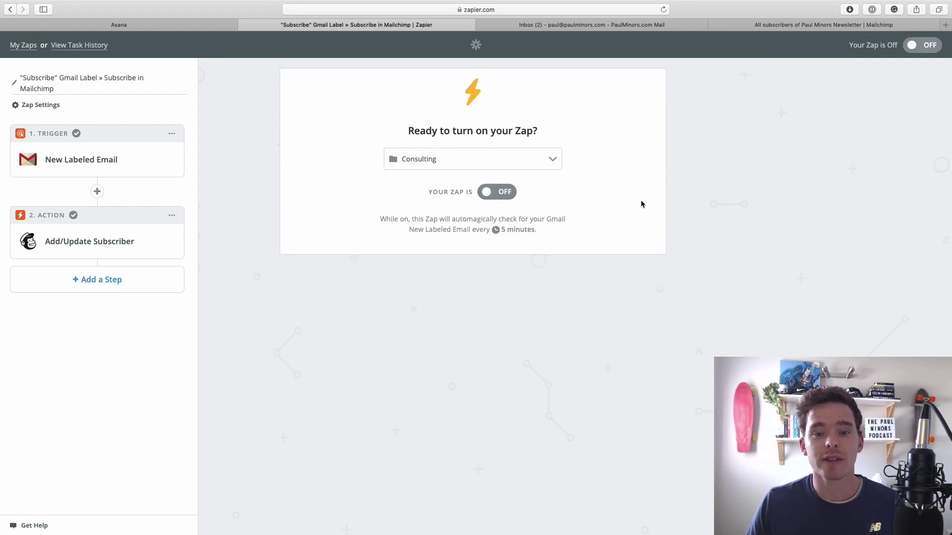
left_click(512, 198)
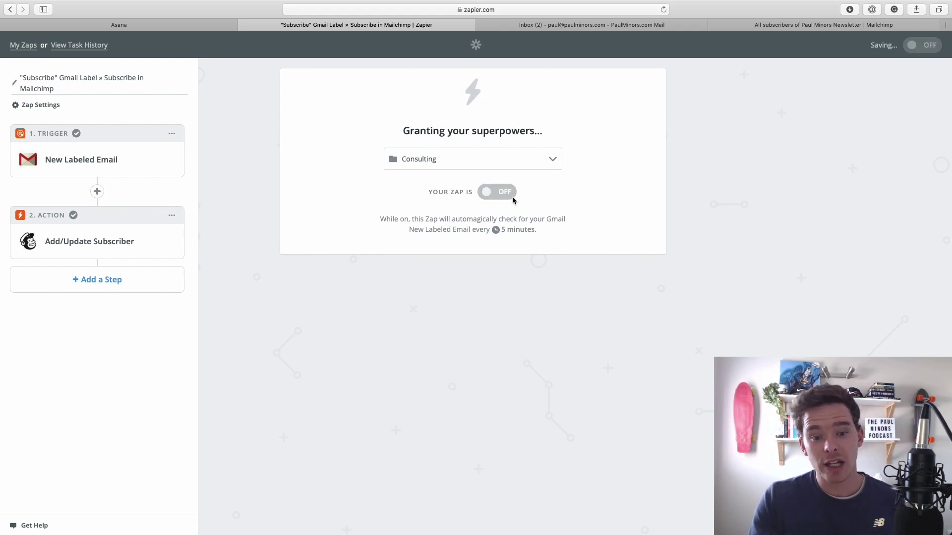